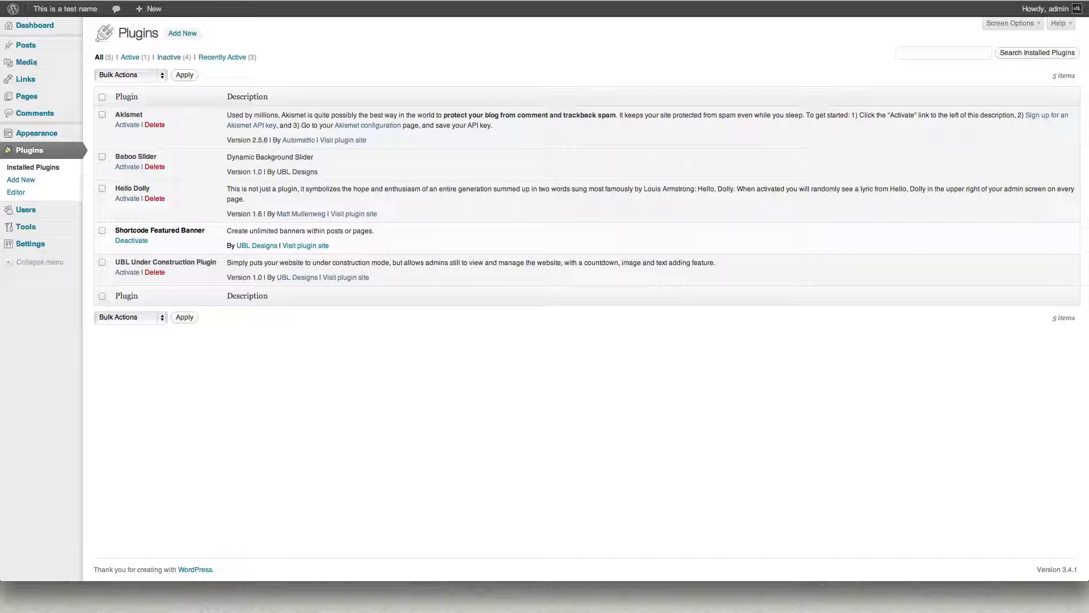
- Activate the UBL Under Construction Plugin and go to its UBL UC Settings page
{"action": "left_click", "coordinate": [125, 273]}
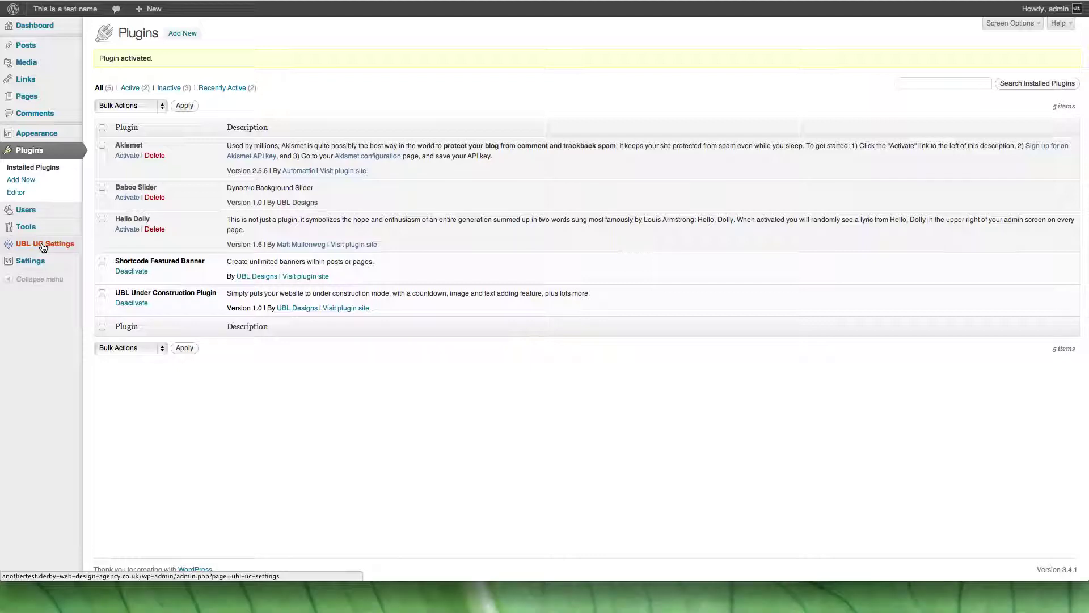
{"action": "left_click", "coordinate": [42, 246]}
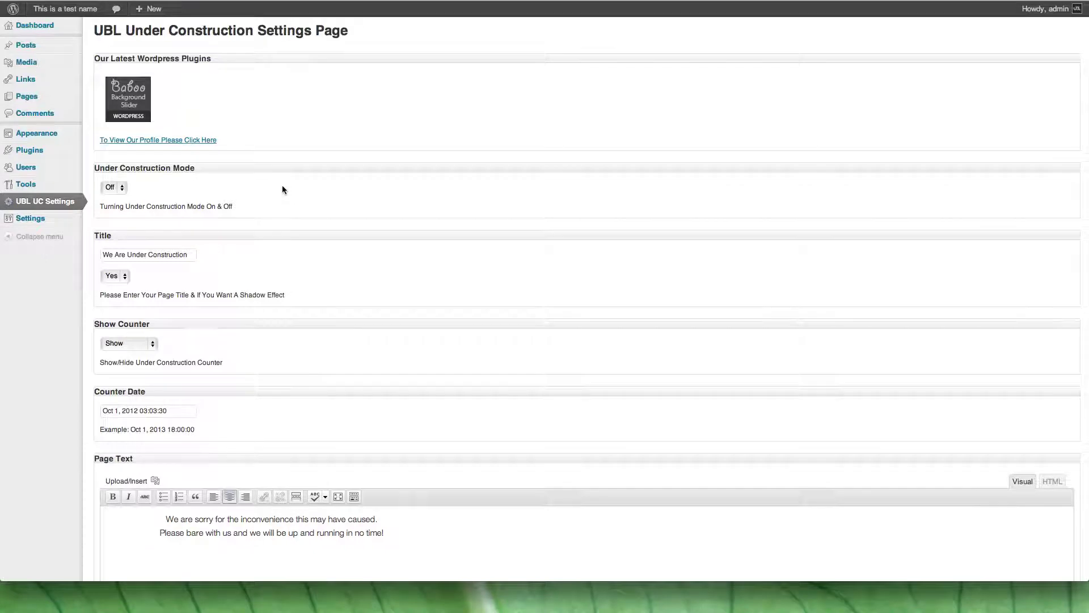
{"action": "scroll", "coordinate": [282, 185], "scroll_direction": "down", "scroll_amount": 12}
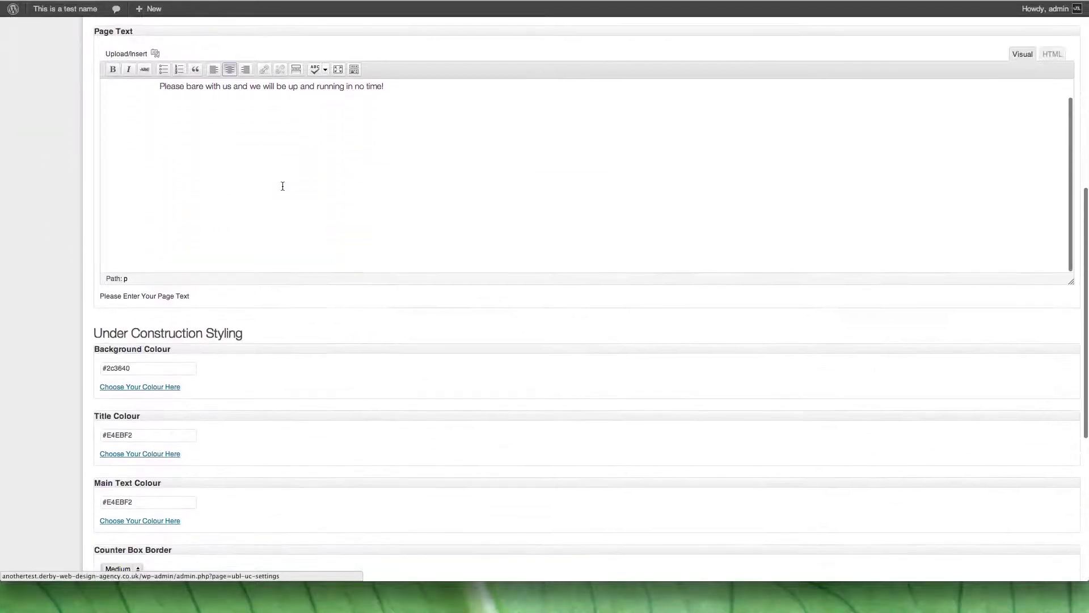
{"action": "scroll", "coordinate": [282, 184], "scroll_direction": "down", "scroll_amount": 8}
{"action": "scroll", "coordinate": [282, 185], "scroll_direction": "up", "scroll_amount": 20}
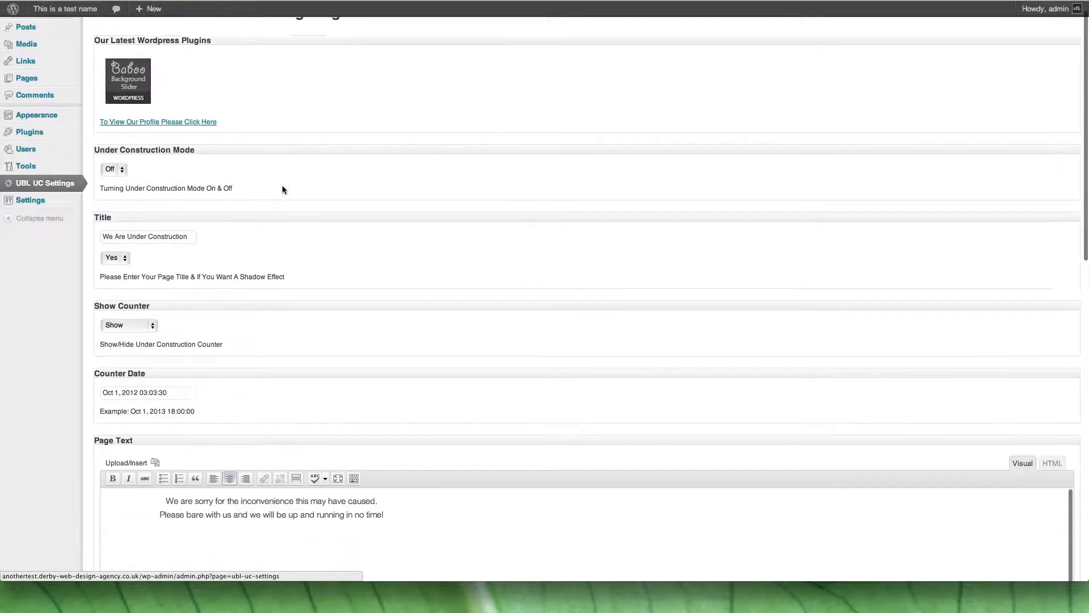
{"action": "scroll", "coordinate": [284, 189], "scroll_direction": "up", "scroll_amount": 1}
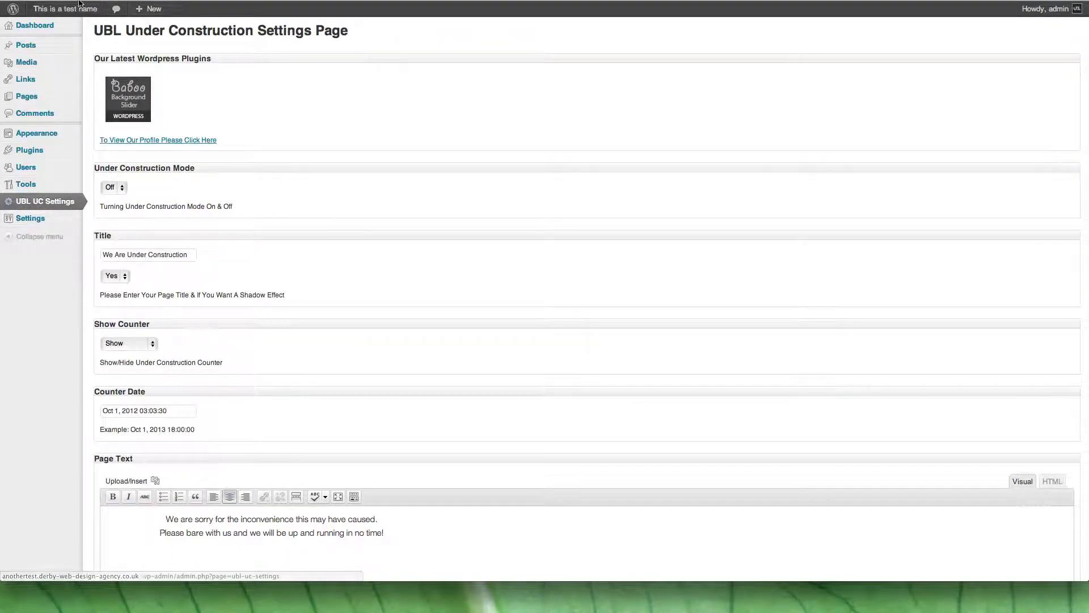
{"action": "mouse_move", "coordinate": [65, 9]}
{"action": "right_click", "coordinate": [66, 28]}
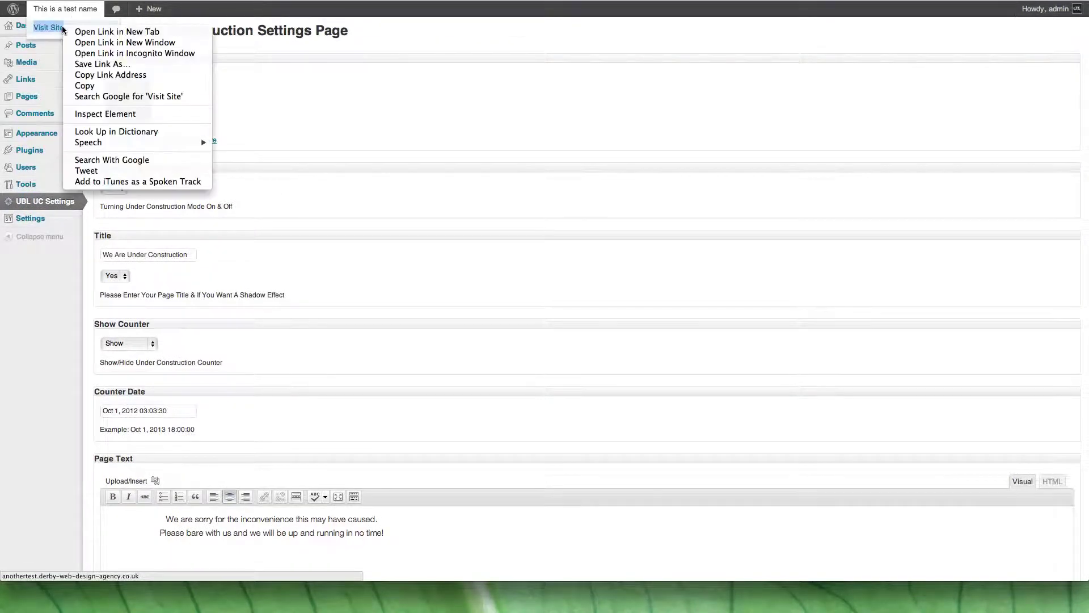
{"action": "left_click", "coordinate": [94, 32]}
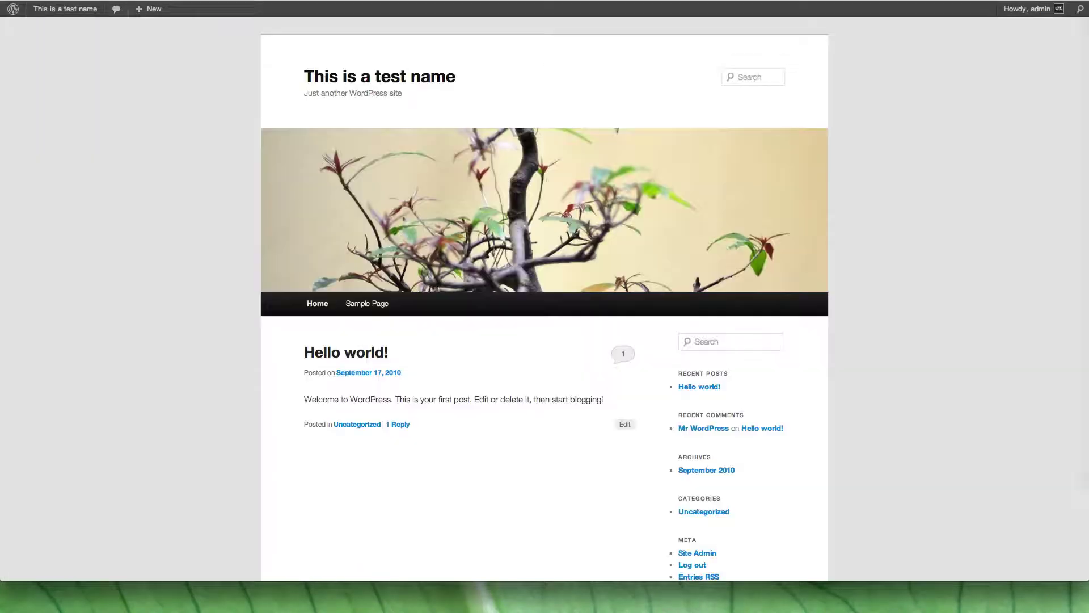
{"action": "scroll", "coordinate": [659, 219], "scroll_direction": "down", "scroll_amount": 5}
{"action": "scroll", "coordinate": [659, 218], "scroll_direction": "up", "scroll_amount": 5}
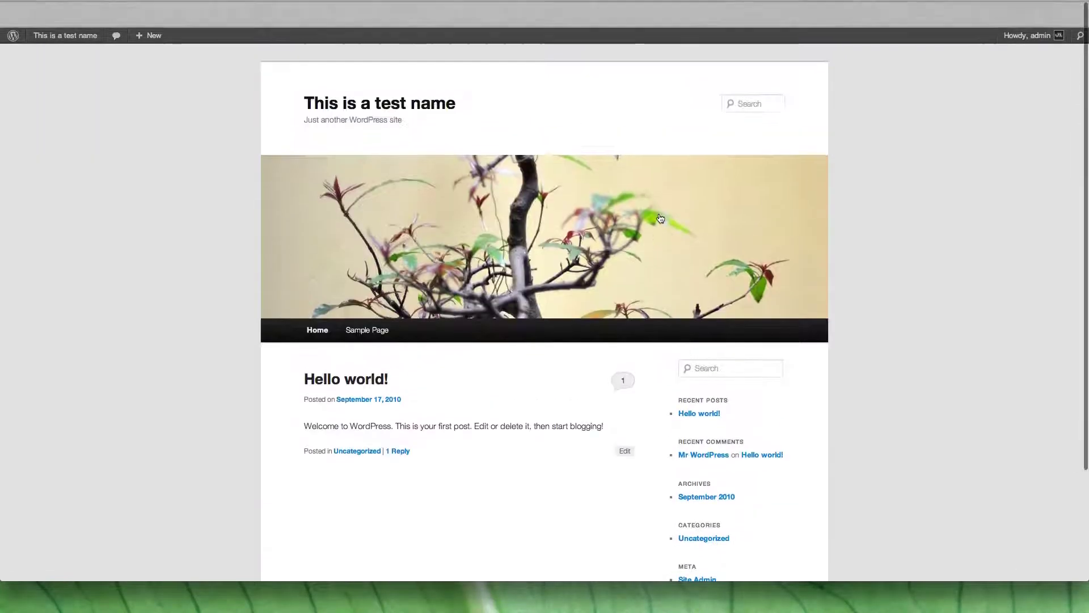
{"action": "scroll", "coordinate": [510, 213], "scroll_direction": "down", "scroll_amount": 1}
{"action": "scroll", "coordinate": [365, 132], "scroll_direction": "up", "scroll_amount": 1}
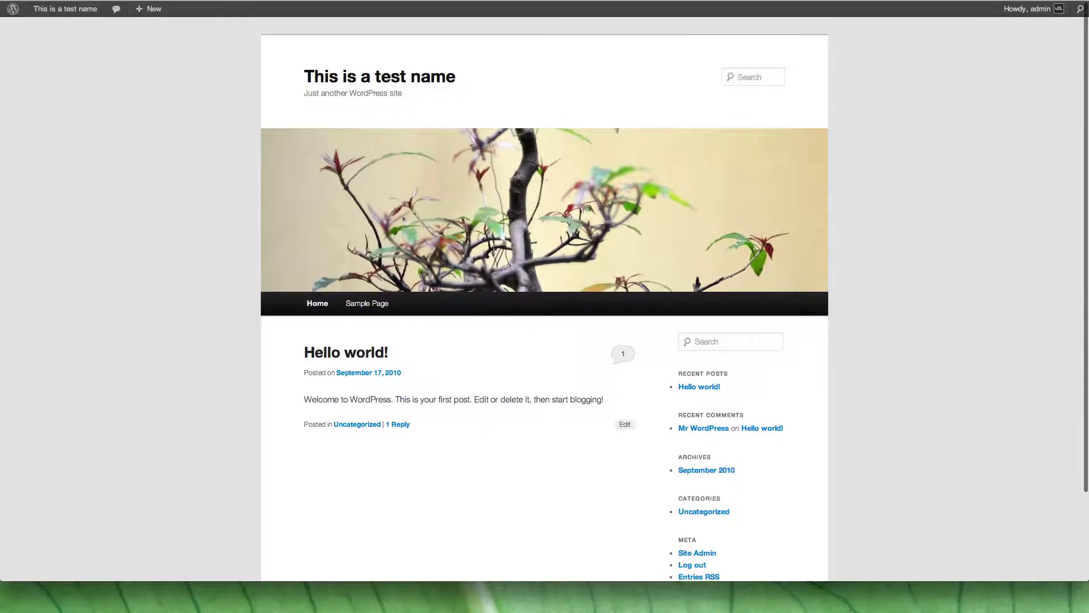
- Set Under Construction Mode to On and save the changes
{"action": "key", "text": "ctrl+w"}
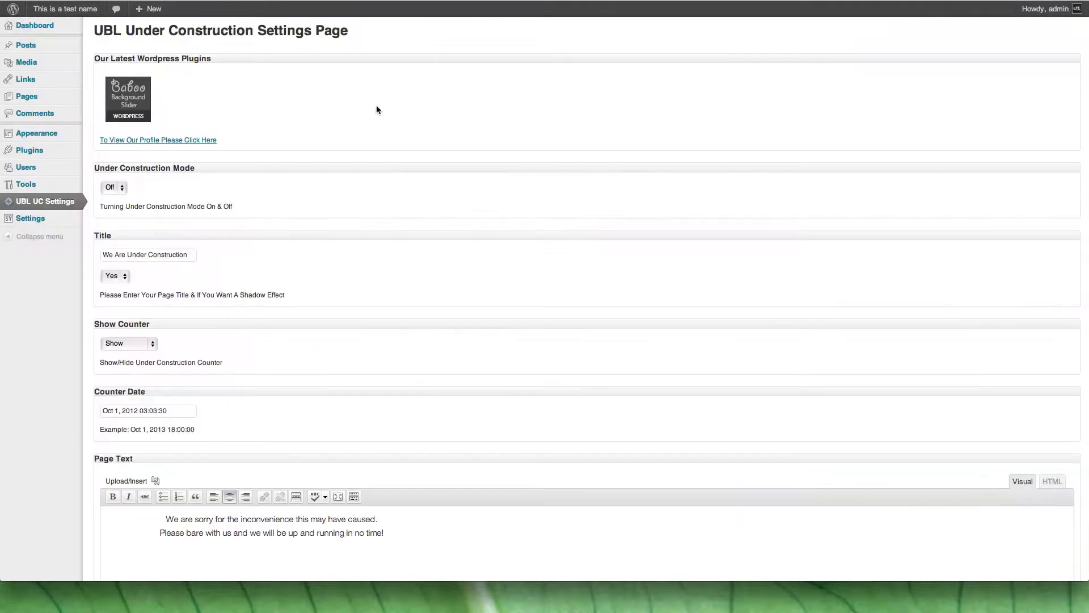
{"action": "scroll", "coordinate": [336, 220], "scroll_direction": "down", "scroll_amount": 2}
{"action": "scroll", "coordinate": [337, 221], "scroll_direction": "up", "scroll_amount": 2}
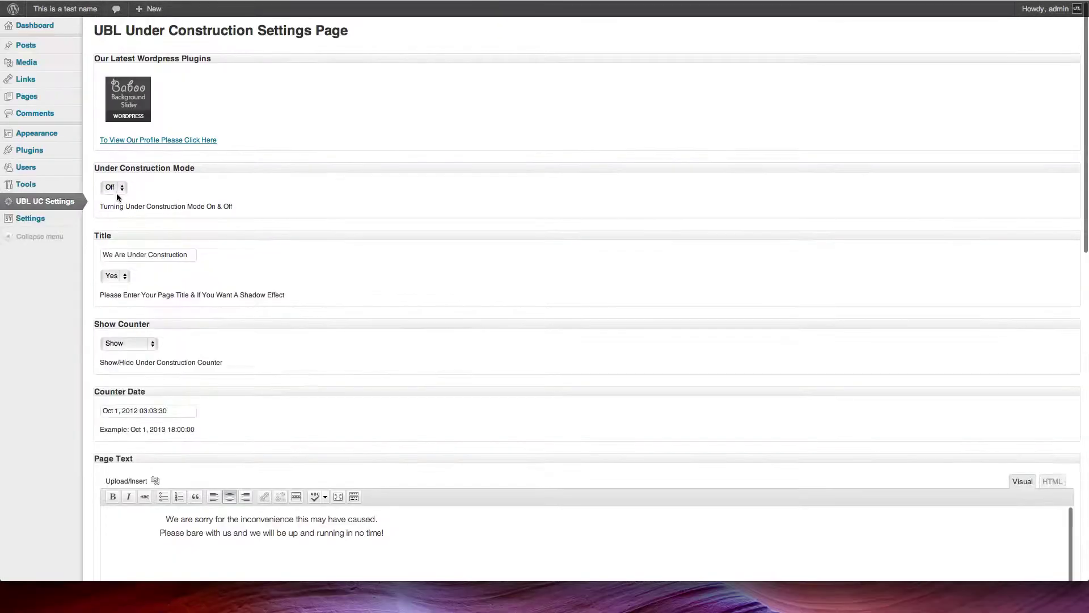
{"action": "left_click", "coordinate": [114, 187]}
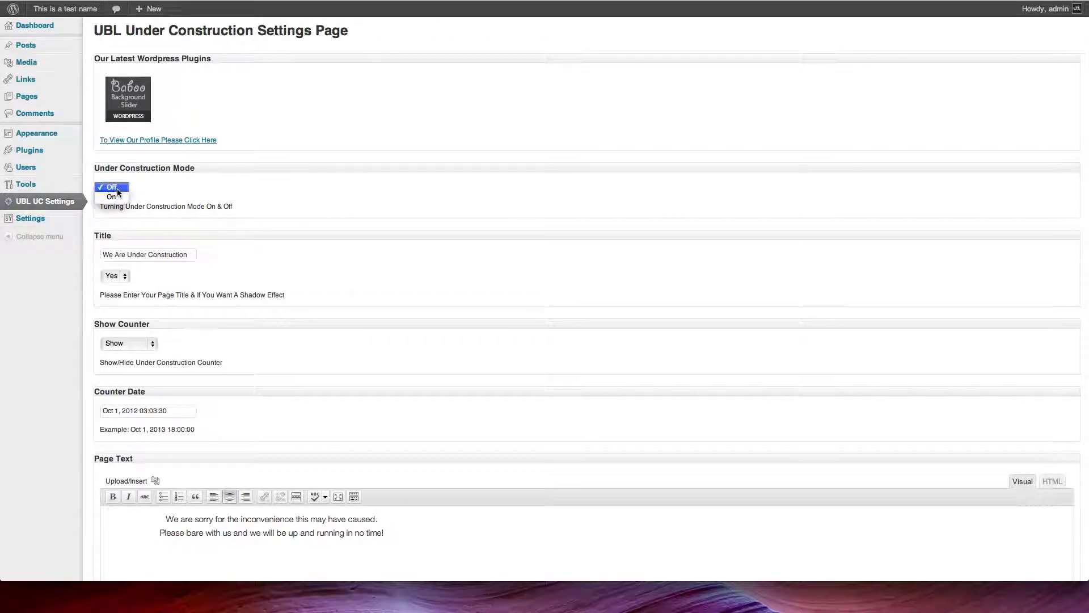
{"action": "scroll", "coordinate": [366, 222], "scroll_direction": "down", "scroll_amount": 5}
{"action": "scroll", "coordinate": [366, 222], "scroll_direction": "down", "scroll_amount": 8}
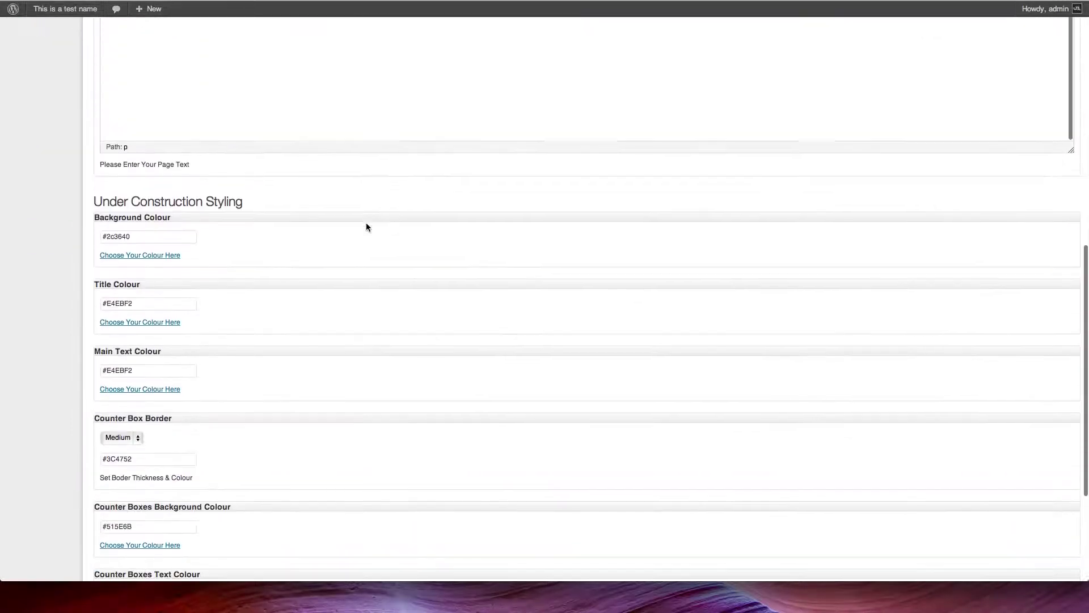
{"action": "scroll", "coordinate": [332, 292], "scroll_direction": "down", "scroll_amount": 3}
{"action": "scroll", "coordinate": [255, 384], "scroll_direction": "down", "scroll_amount": 2}
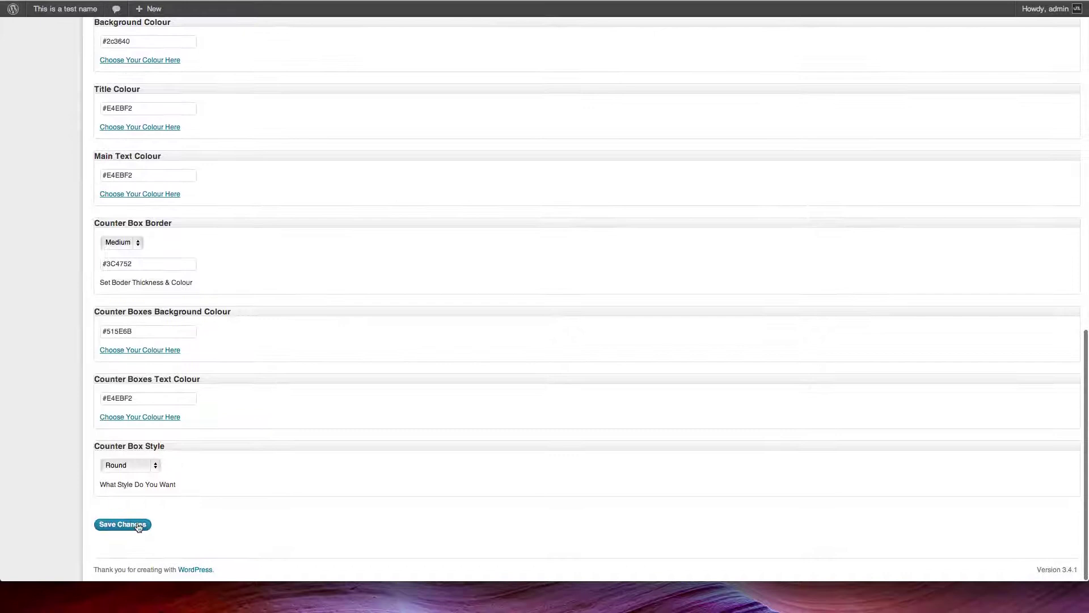
{"action": "left_click", "coordinate": [122, 520]}
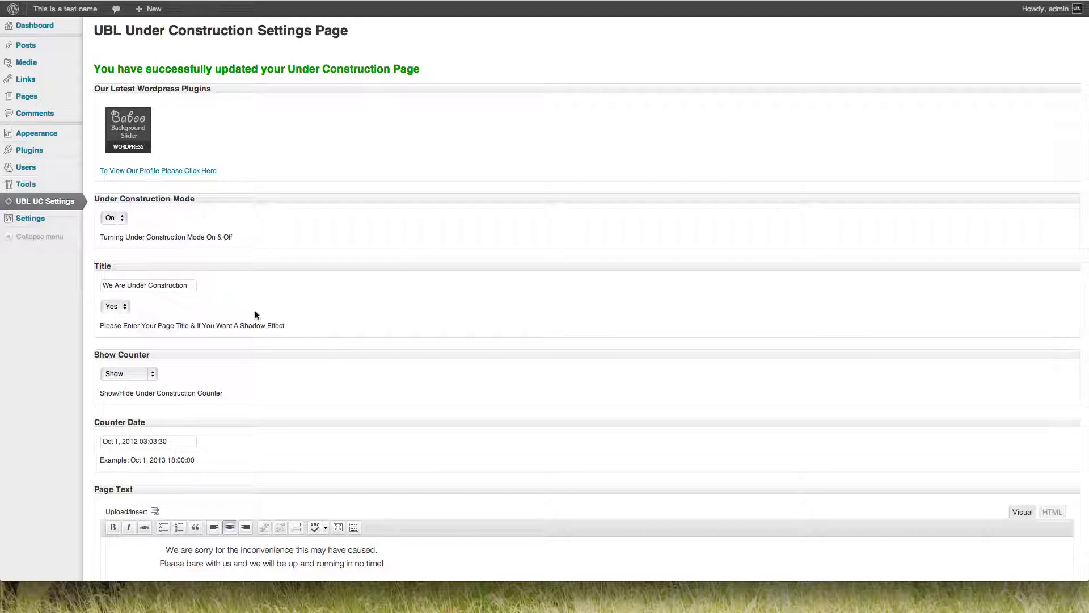
- Replace the page title with 'We Are Coming Soon' from the autocomplete suggestion
{"action": "left_click_drag", "start_coordinate": [188, 285], "coordinate": [107, 285]}
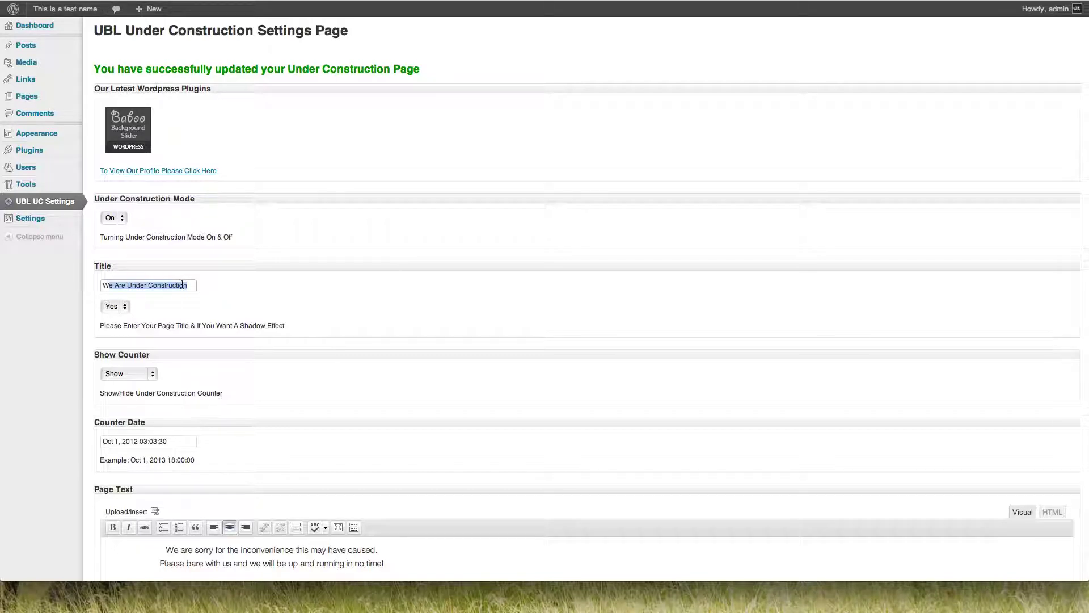
{"action": "key", "text": "BackSpace"}
{"action": "type", "text": "e"}
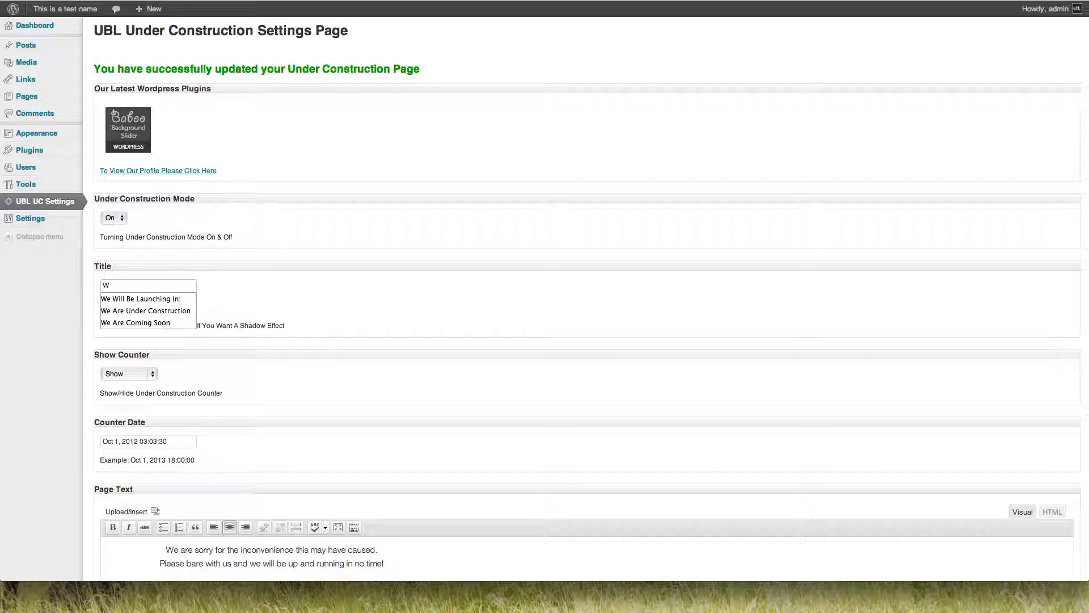
{"action": "key", "text": "BackSpace"}
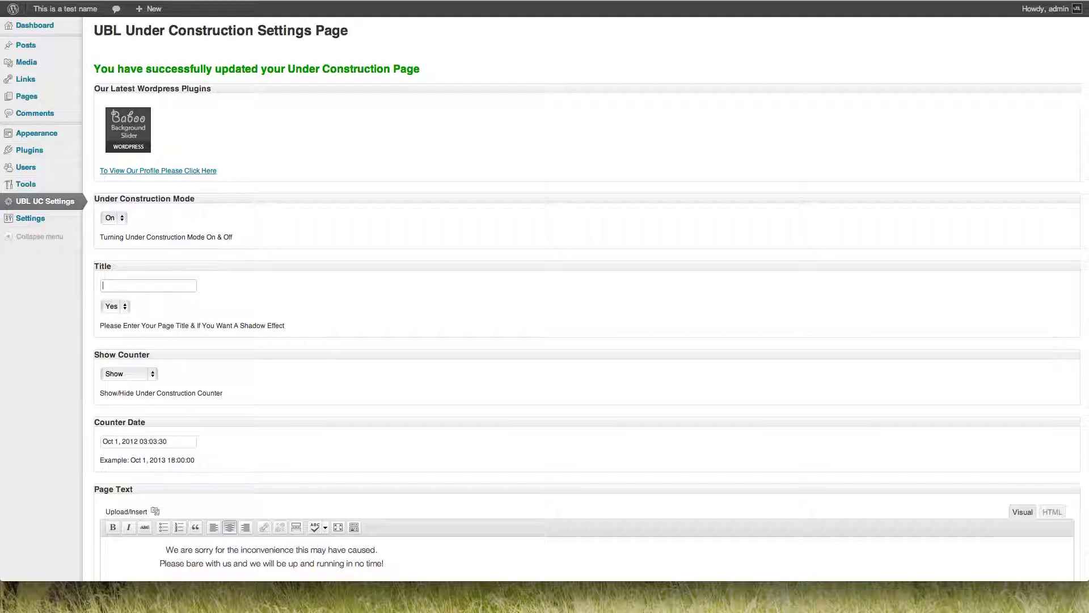
{"action": "type", "text": "We are"}
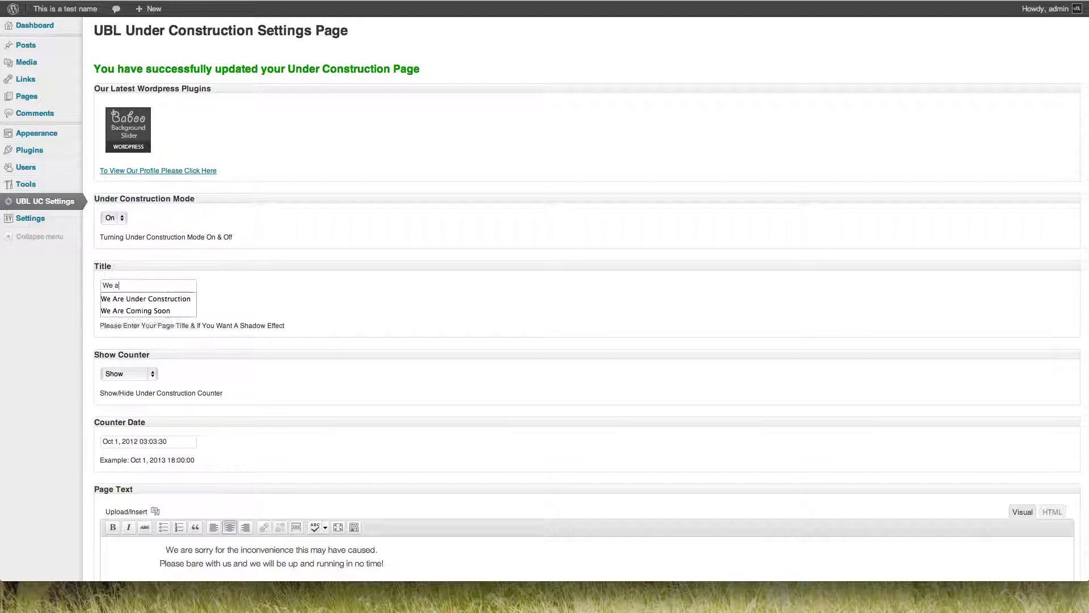
{"action": "key", "text": "Down"}
{"action": "key", "text": "Down"}
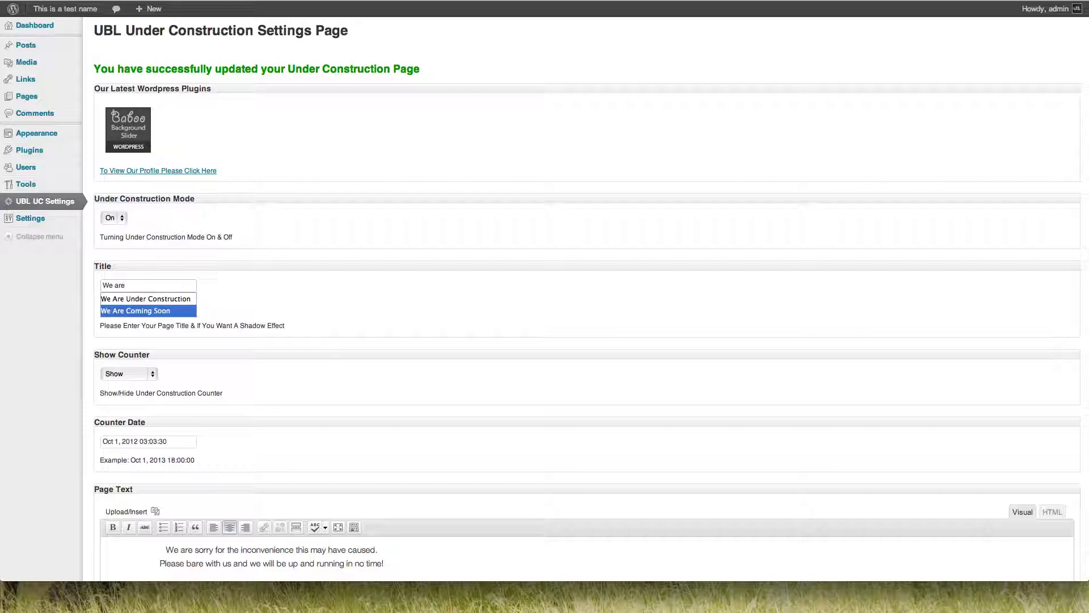
{"action": "key", "text": "Return"}
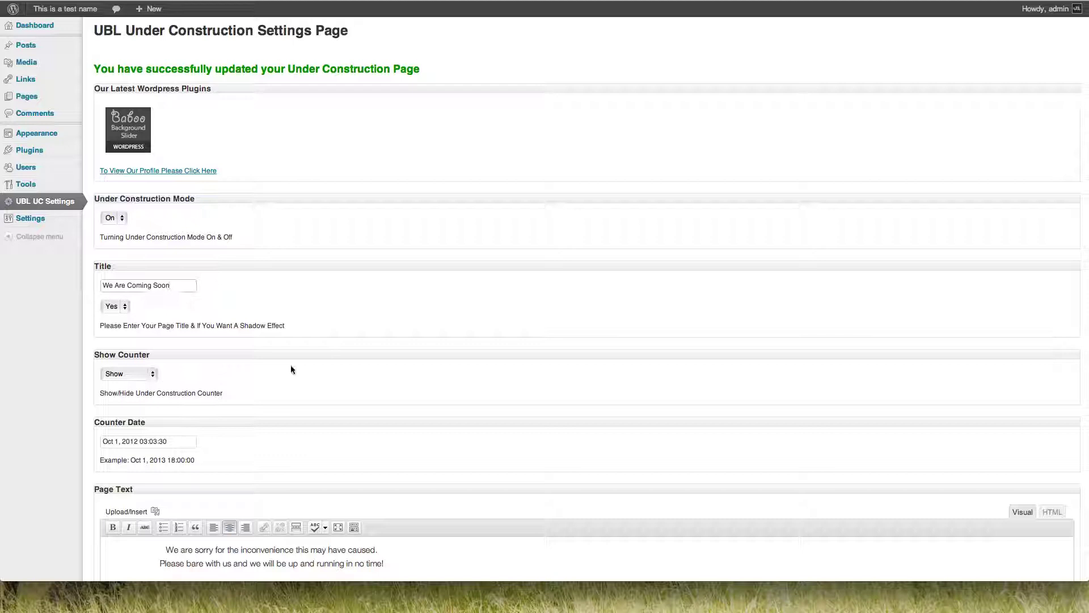
{"action": "scroll", "coordinate": [292, 369], "scroll_direction": "down", "scroll_amount": 2}
{"action": "scroll", "coordinate": [290, 368], "scroll_direction": "down", "scroll_amount": 1}
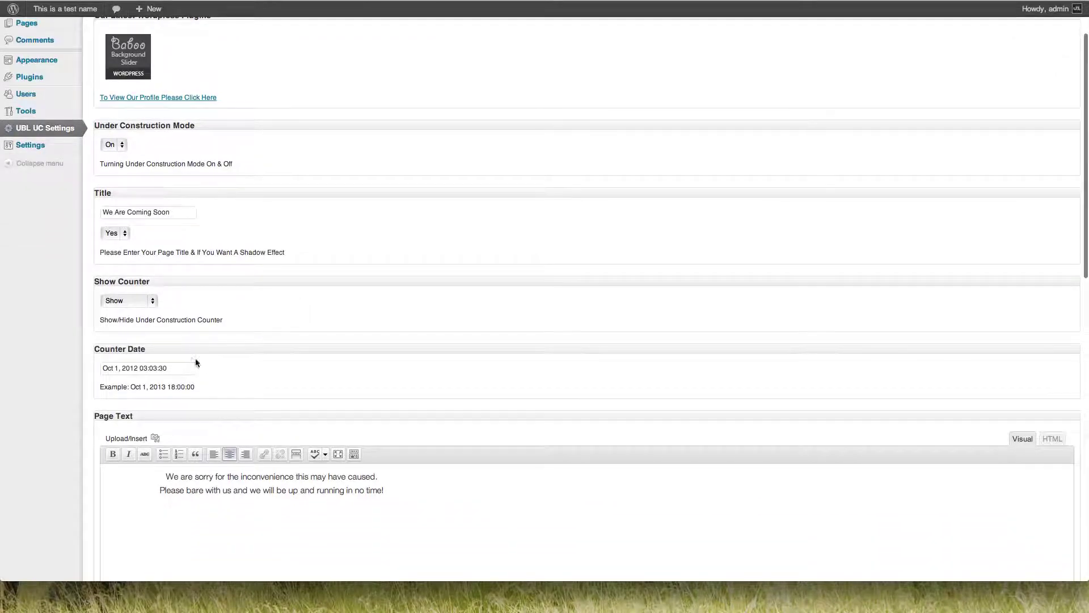
{"action": "scroll", "coordinate": [263, 343], "scroll_direction": "down", "scroll_amount": 3}
{"action": "scroll", "coordinate": [303, 352], "scroll_direction": "down", "scroll_amount": 2}
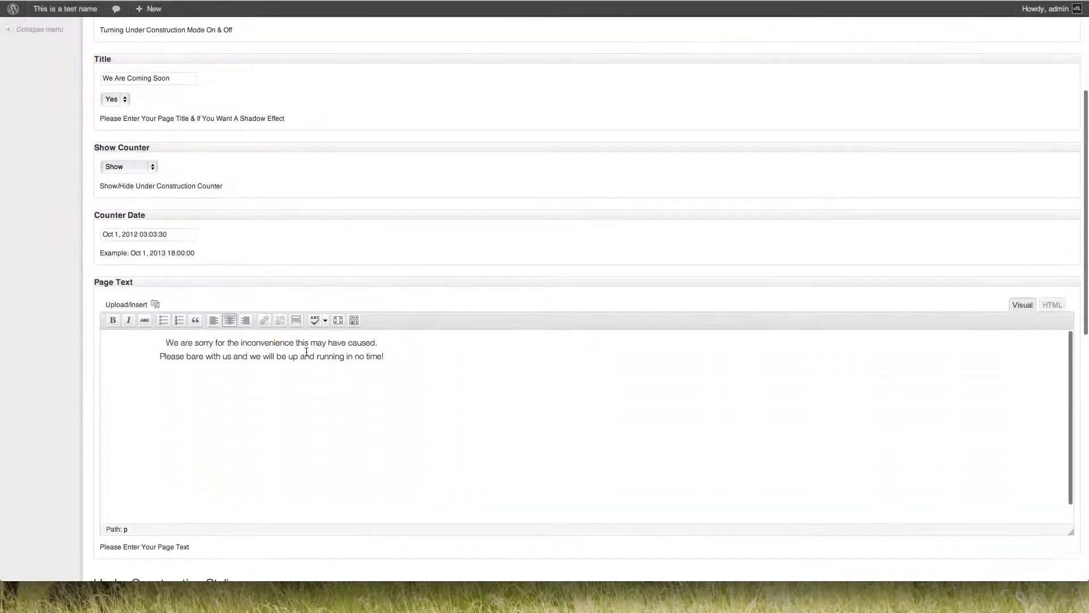
- Clear the page text and upload rocketlaunch.png through Add Media, ready for alt text
{"action": "key", "text": "ctrl+a"}
{"action": "key", "text": "Delete"}
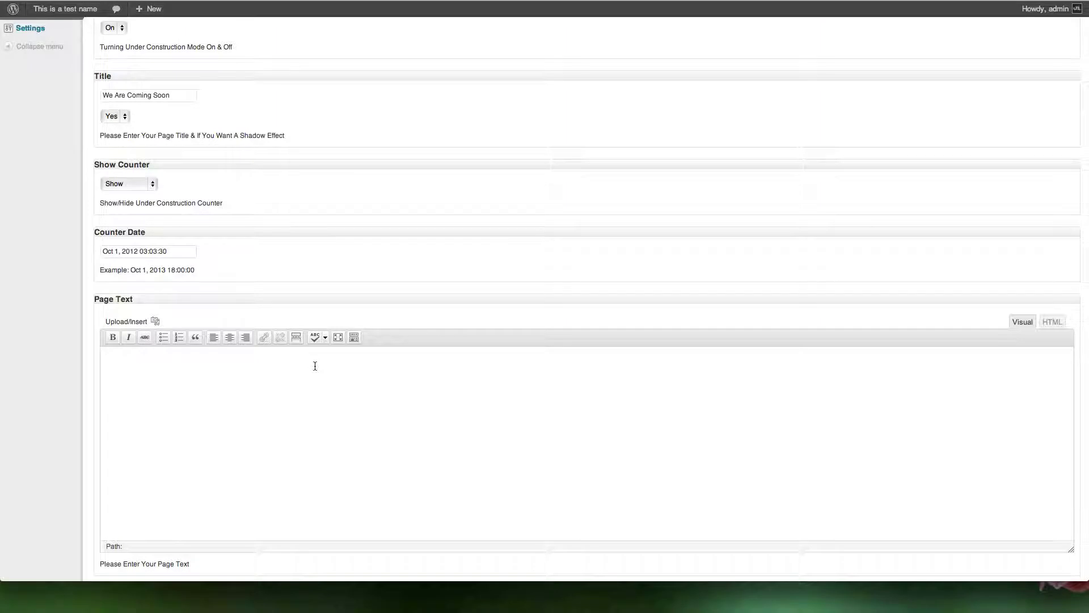
{"action": "left_click", "coordinate": [154, 321]}
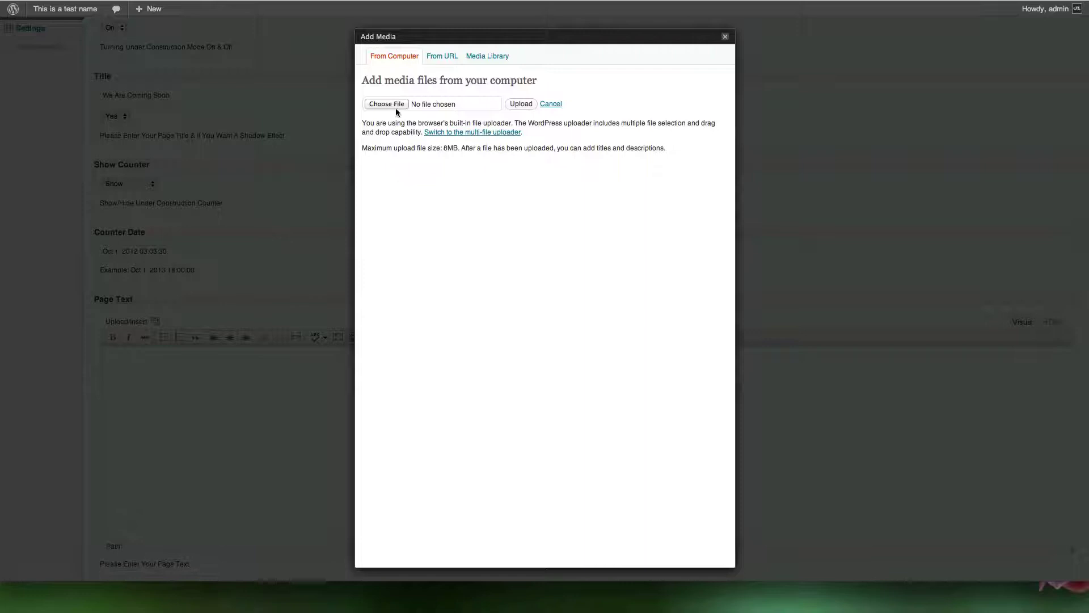
{"action": "left_click", "coordinate": [387, 104]}
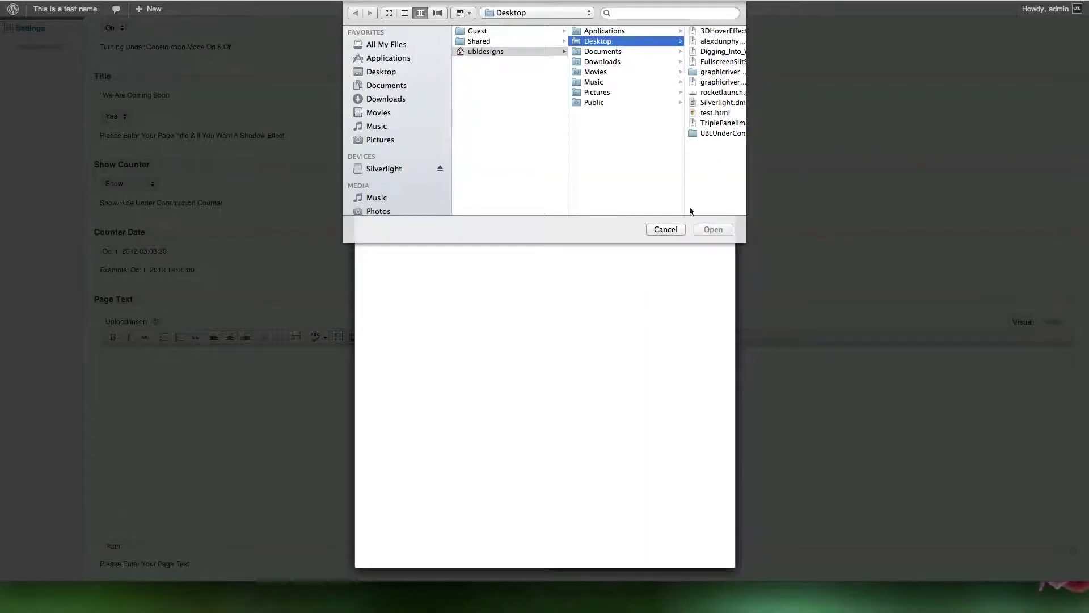
{"action": "scroll", "coordinate": [705, 136], "scroll_direction": "right", "scroll_amount": 2}
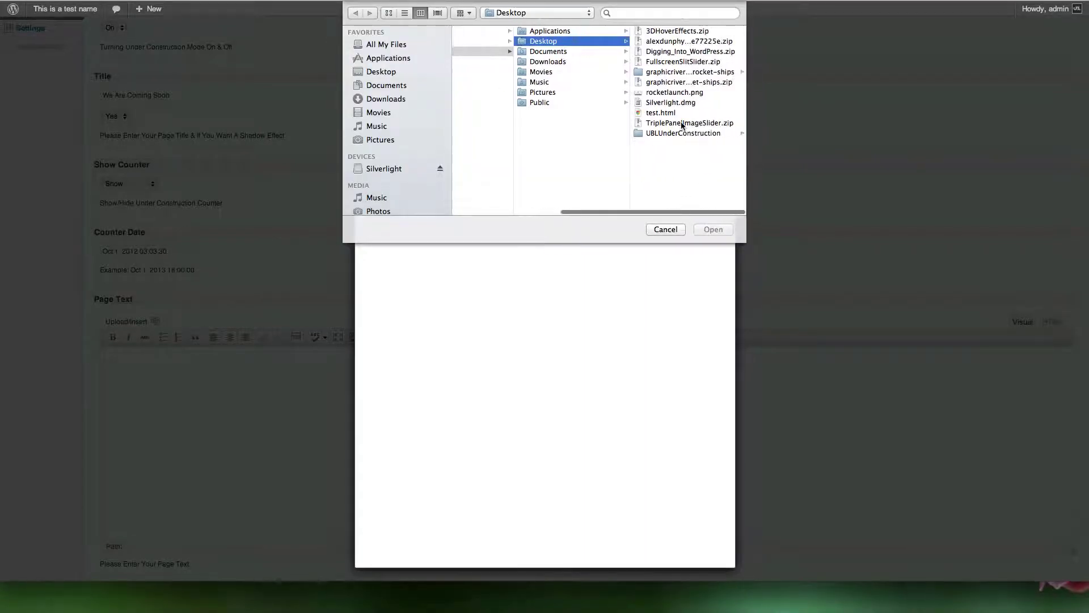
{"action": "double_click", "coordinate": [673, 92]}
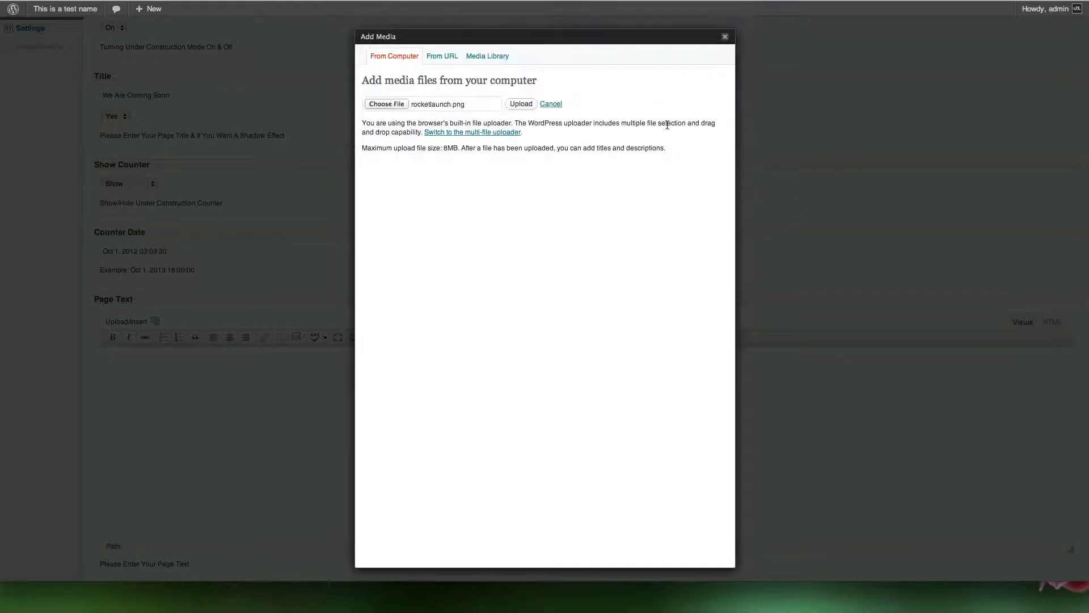
{"action": "left_click", "coordinate": [522, 104]}
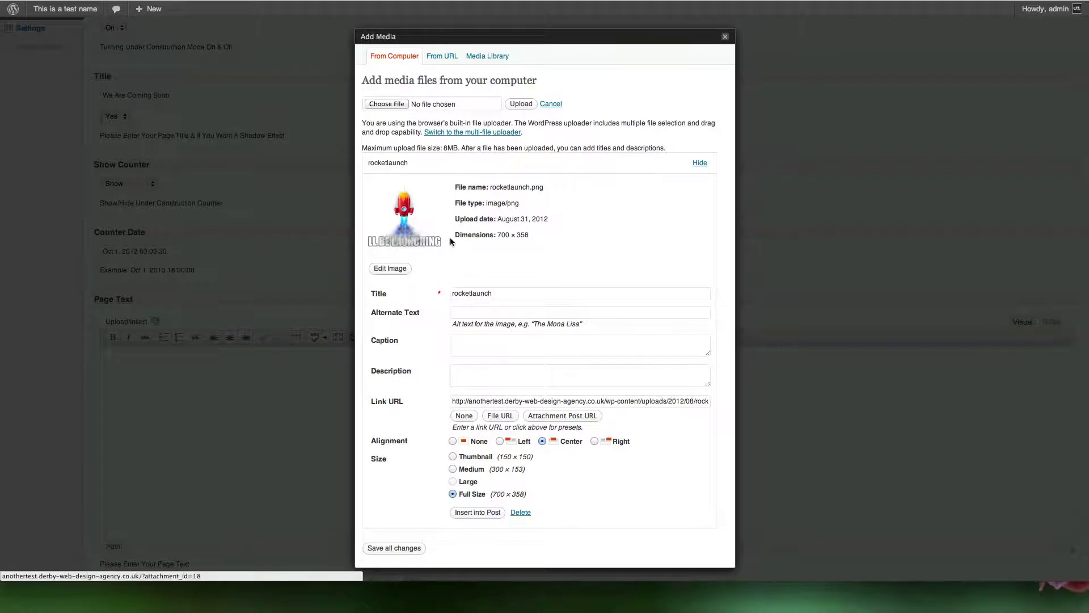
{"action": "left_click", "coordinate": [490, 312]}
{"action": "type", "text": "ewfwefwe"}
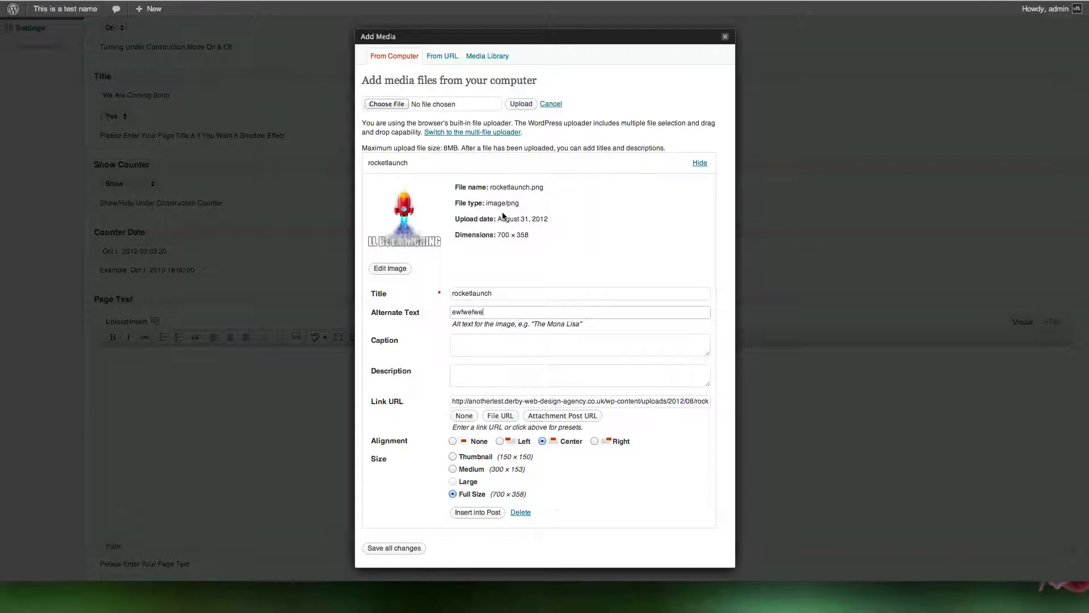
- Insert the rocket image into the page text and bring up its advanced settings
{"action": "left_click", "coordinate": [477, 512]}
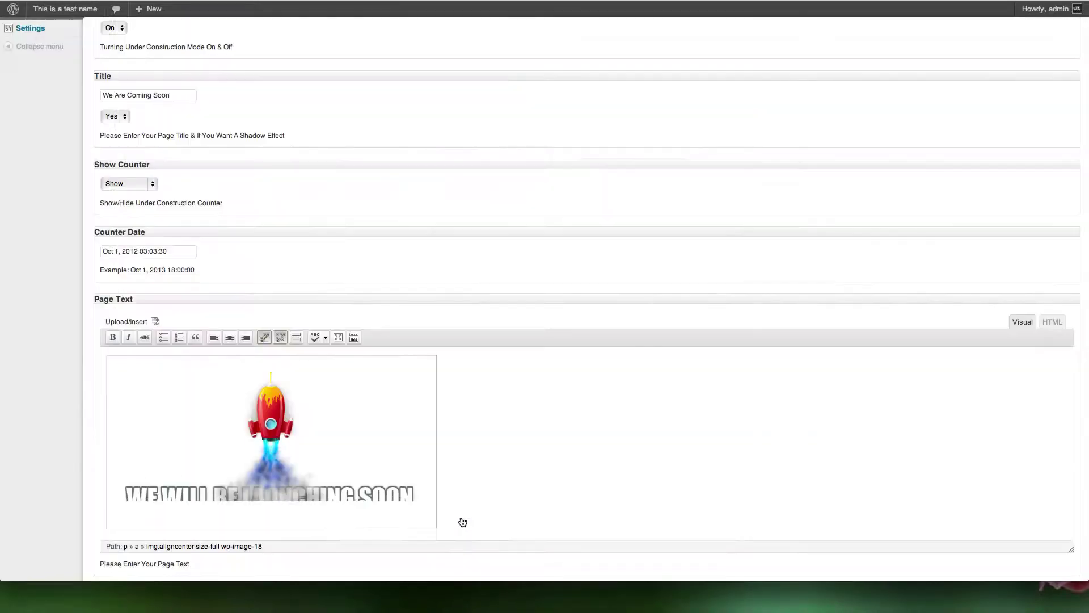
{"action": "scroll", "coordinate": [318, 385], "scroll_direction": "down", "scroll_amount": 2}
{"action": "left_click", "coordinate": [317, 386]}
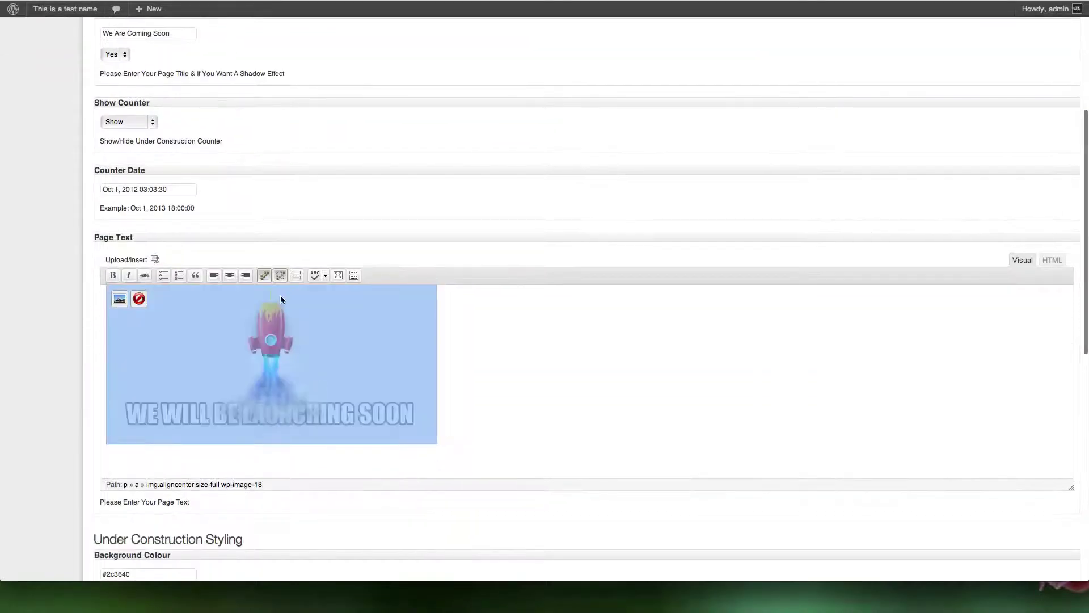
{"action": "left_click", "coordinate": [119, 299]}
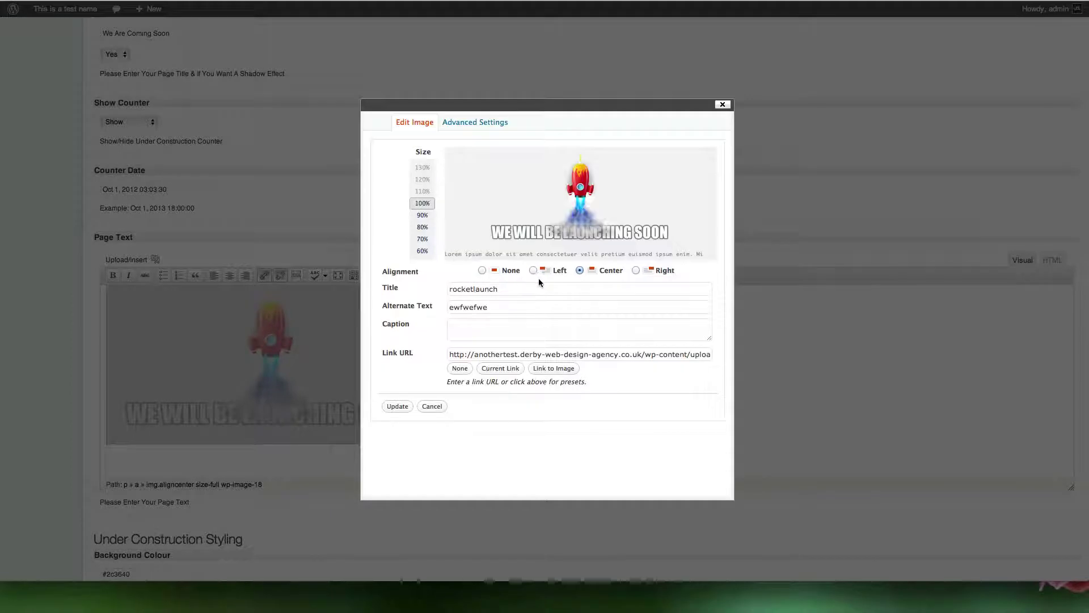
{"action": "left_click", "coordinate": [475, 122]}
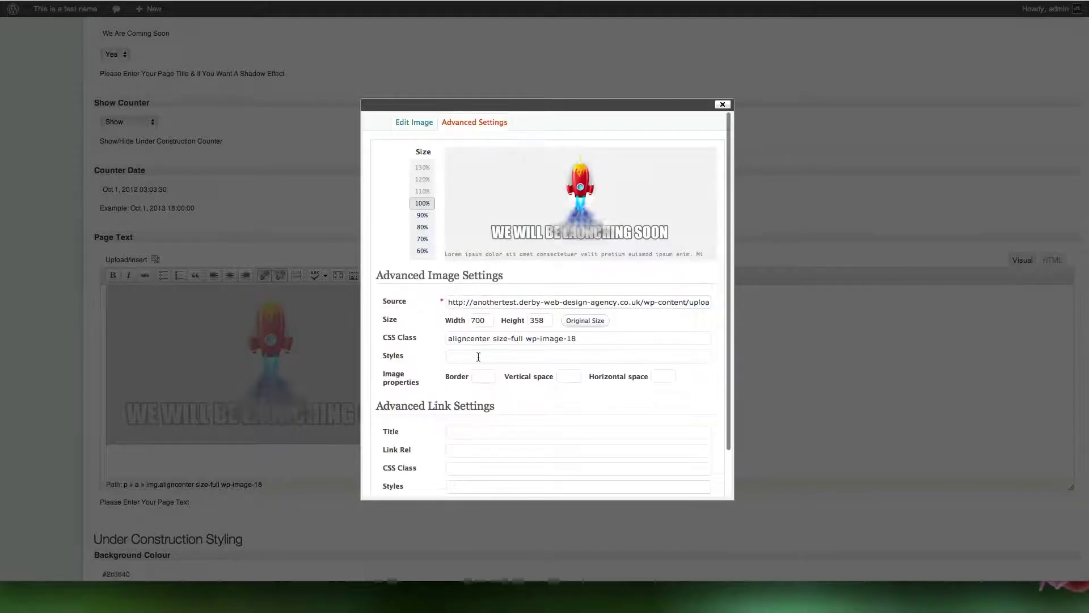
- Set the image border, vertical space and horizontal space to 0 and update it
{"action": "left_click", "coordinate": [484, 378]}
{"action": "type", "text": "0"}
{"action": "left_click", "coordinate": [569, 376]}
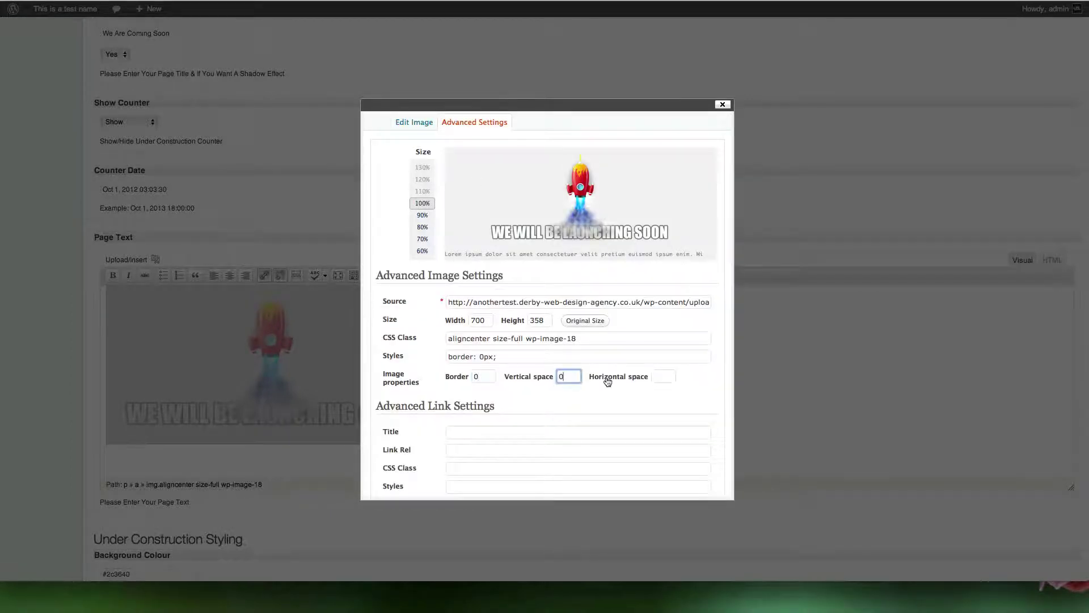
{"action": "type", "text": "0"}
{"action": "left_click", "coordinate": [659, 376]}
{"action": "type", "text": "0"}
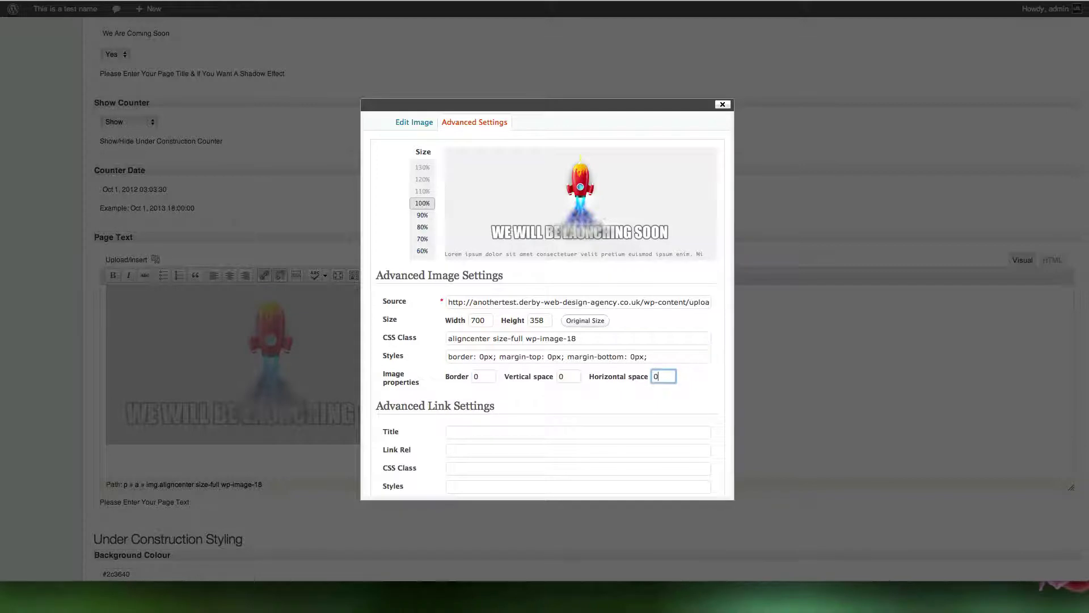
{"action": "left_click", "coordinate": [720, 385]}
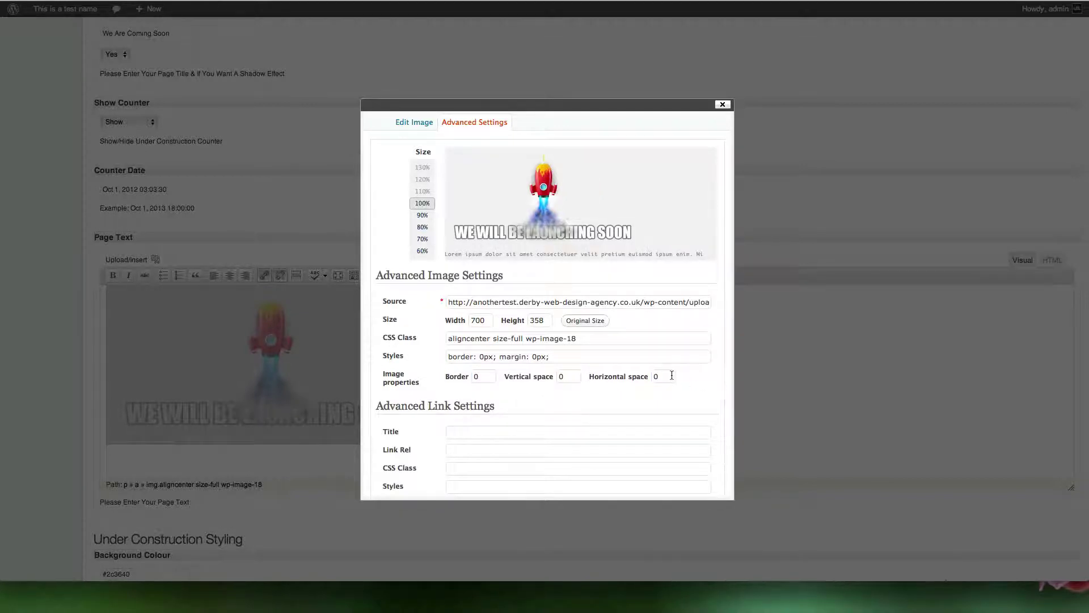
{"action": "scroll", "coordinate": [720, 385], "scroll_direction": "down", "scroll_amount": 3}
{"action": "left_click", "coordinate": [397, 345]}
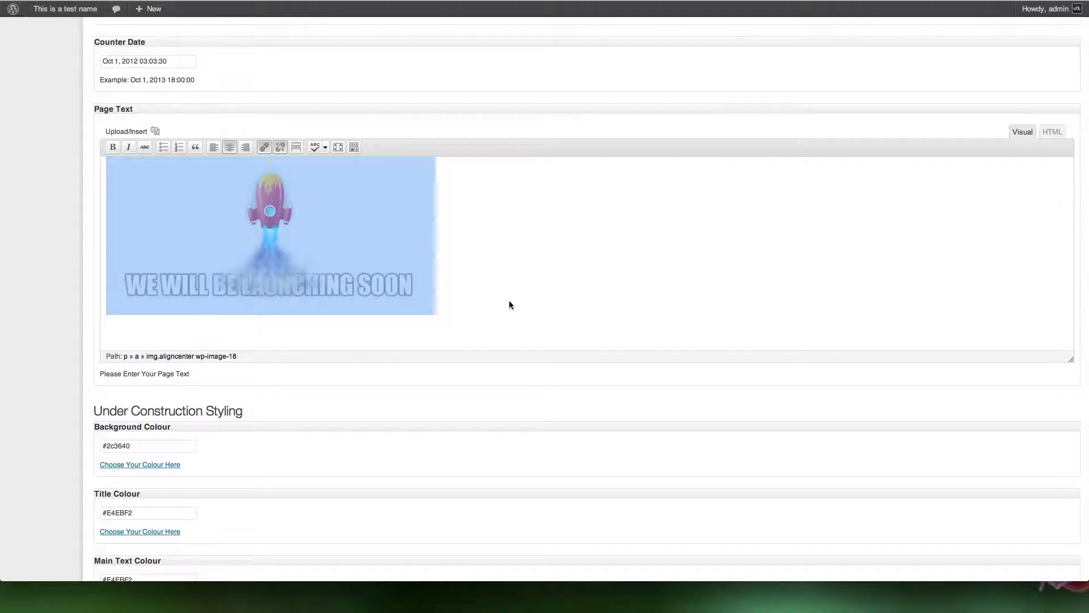
{"action": "scroll", "coordinate": [509, 301], "scroll_direction": "down", "scroll_amount": 4}
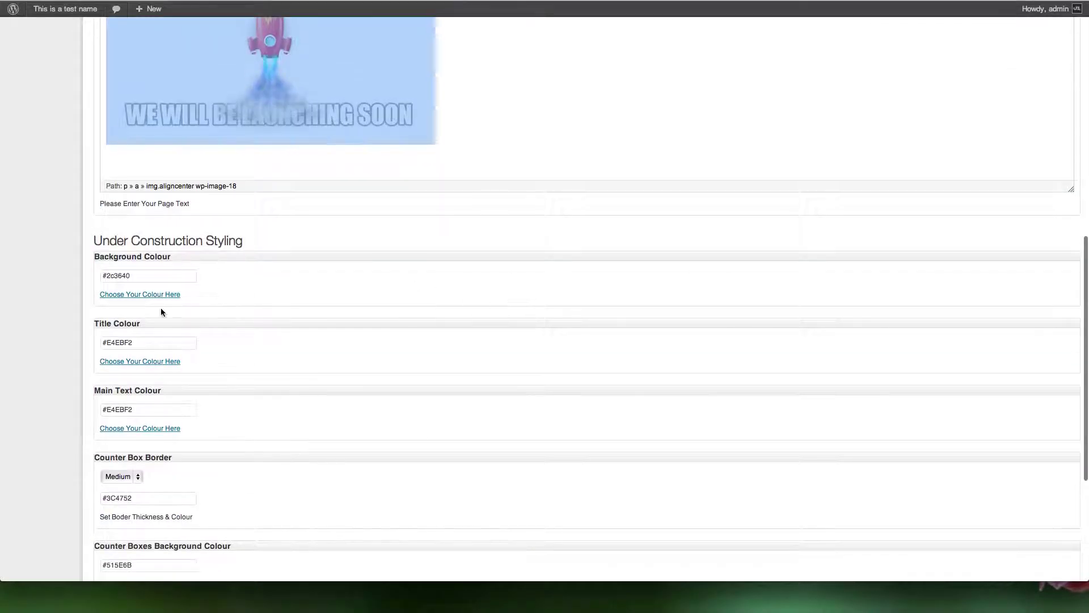
{"action": "scroll", "coordinate": [193, 440], "scroll_direction": "down", "scroll_amount": 3}
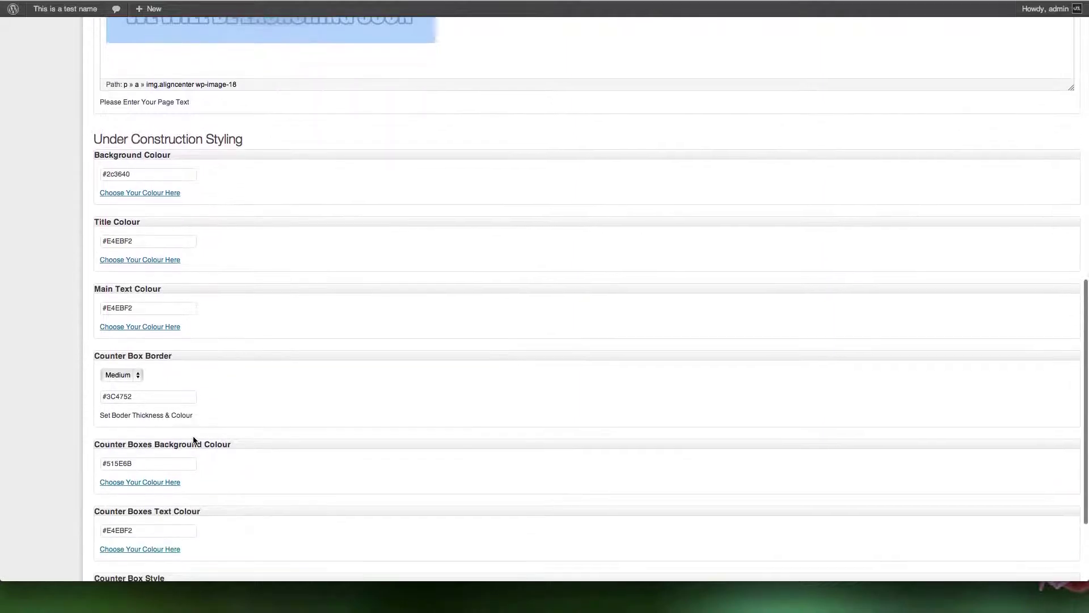
{"action": "scroll", "coordinate": [225, 435], "scroll_direction": "down", "scroll_amount": 3}
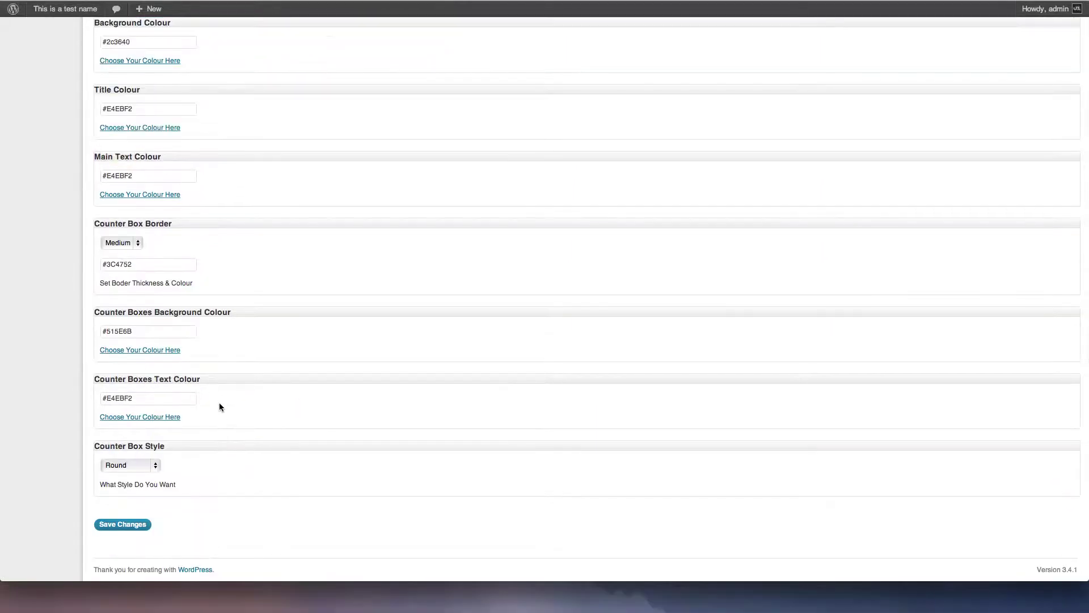
- Set the Counter Box Border thickness to Thick
{"action": "left_click", "coordinate": [136, 246]}
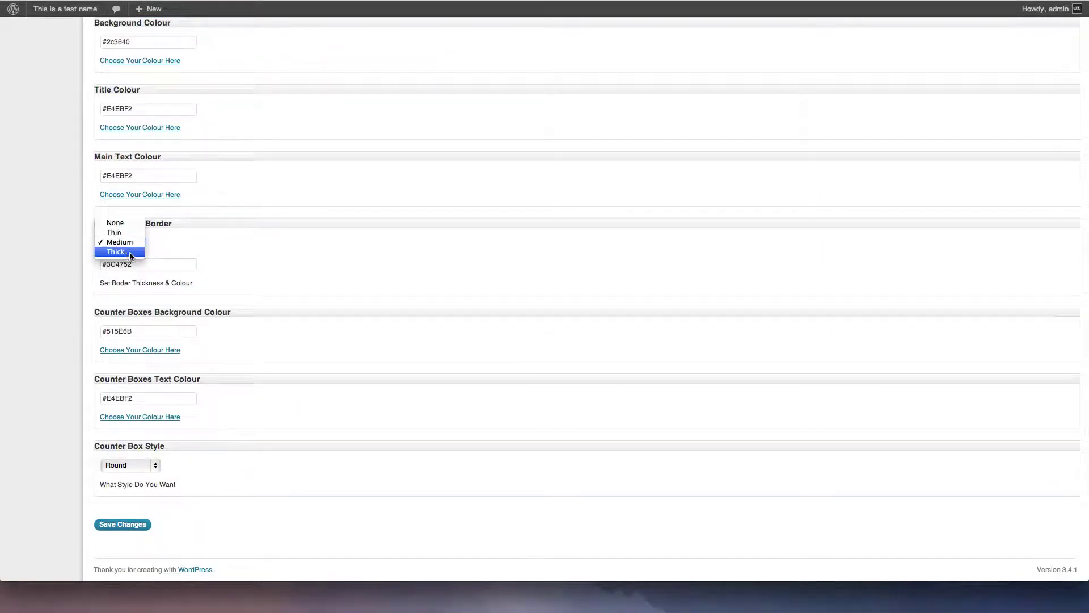
{"action": "left_click", "coordinate": [126, 253]}
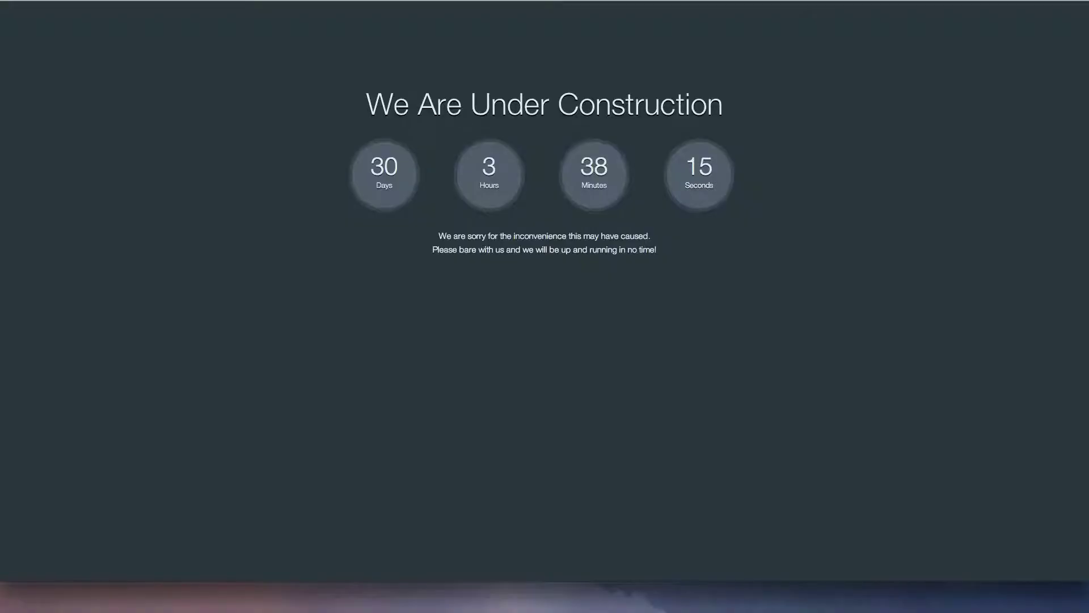
{"action": "key", "text": "F5"}
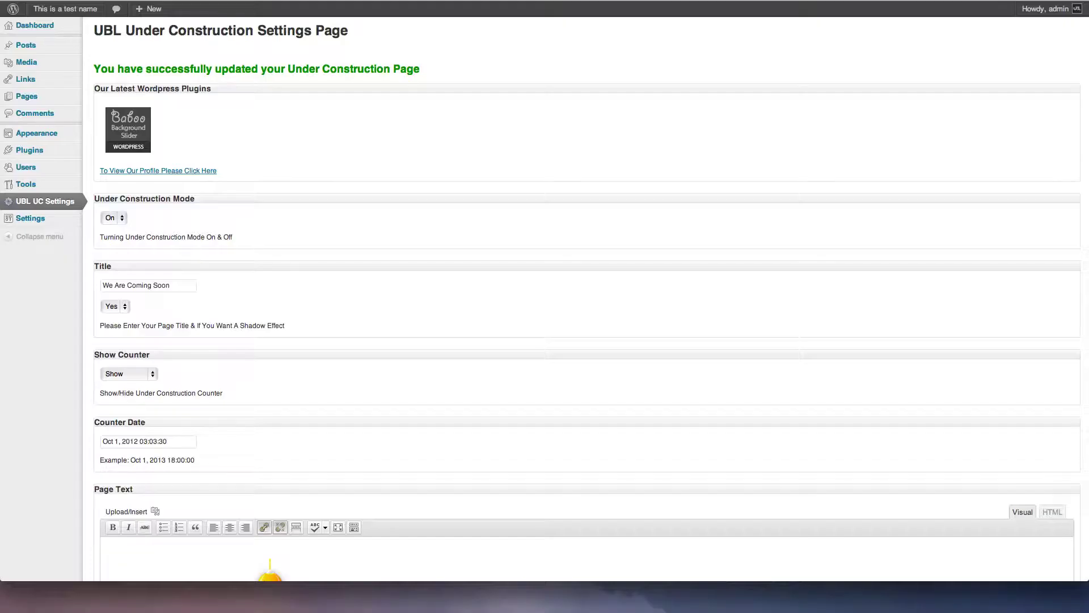
{"action": "scroll", "coordinate": [287, 249], "scroll_direction": "down", "scroll_amount": 4}
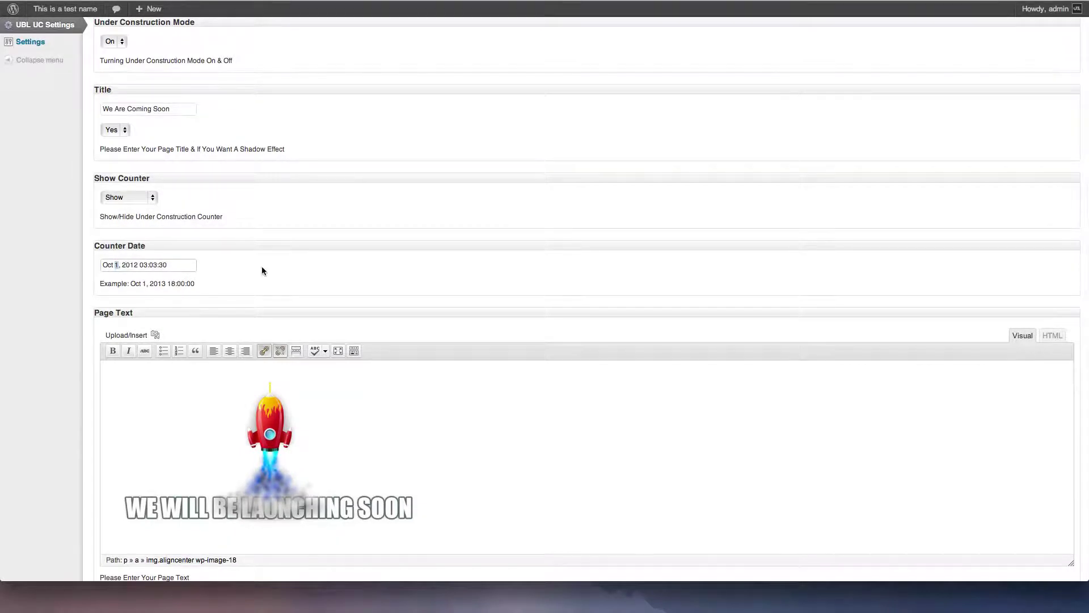
{"action": "type", "text": "27"}
- Change the counter date to Oct 27, 2012 and the background colour to yellow
{"action": "left_click_drag", "start_coordinate": [124, 265], "coordinate": [87, 266]}
{"action": "left_click", "coordinate": [144, 265]}
{"action": "left_click_drag", "start_coordinate": [144, 265], "coordinate": [187, 266]}
{"action": "scroll", "coordinate": [23, 287], "scroll_direction": "down", "scroll_amount": 3}
{"action": "scroll", "coordinate": [24, 286], "scroll_direction": "down", "scroll_amount": 3}
{"action": "scroll", "coordinate": [25, 286], "scroll_direction": "down", "scroll_amount": 3}
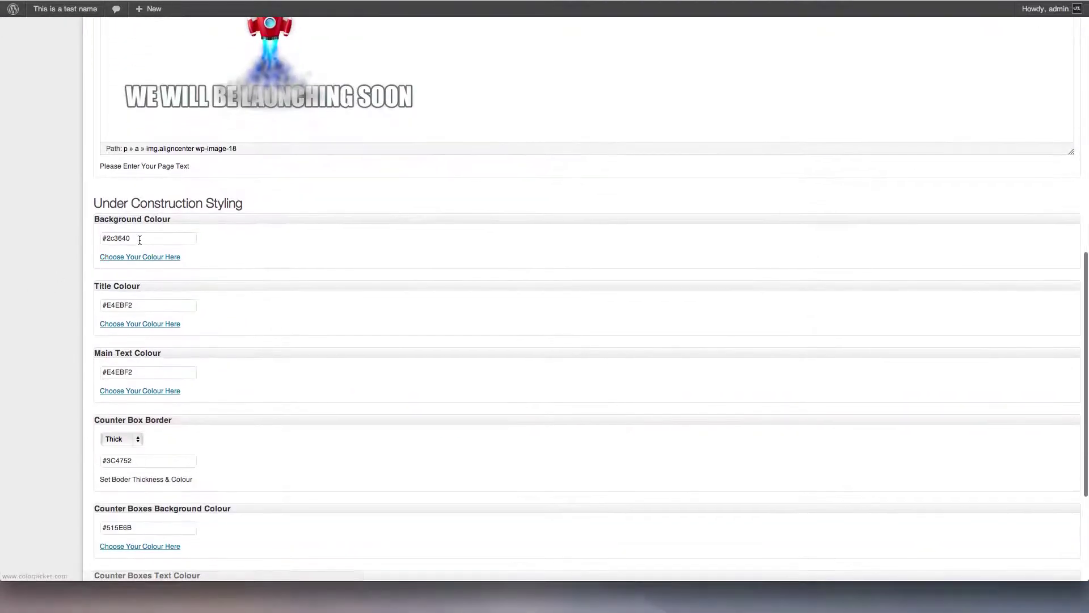
{"action": "left_click_drag", "start_coordinate": [139, 239], "coordinate": [90, 242]}
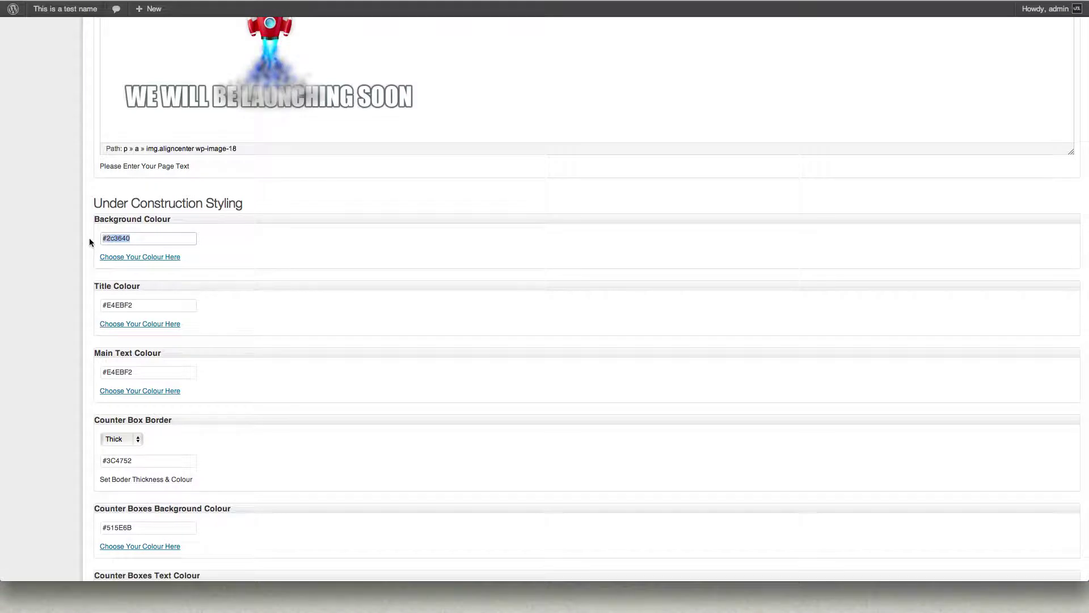
{"action": "type", "text": "y"}
{"action": "type", "text": "ellow"}
- Change the title colour and main text colour to black
{"action": "left_click_drag", "start_coordinate": [162, 303], "coordinate": [100, 305]}
{"action": "type", "text": "bla"}
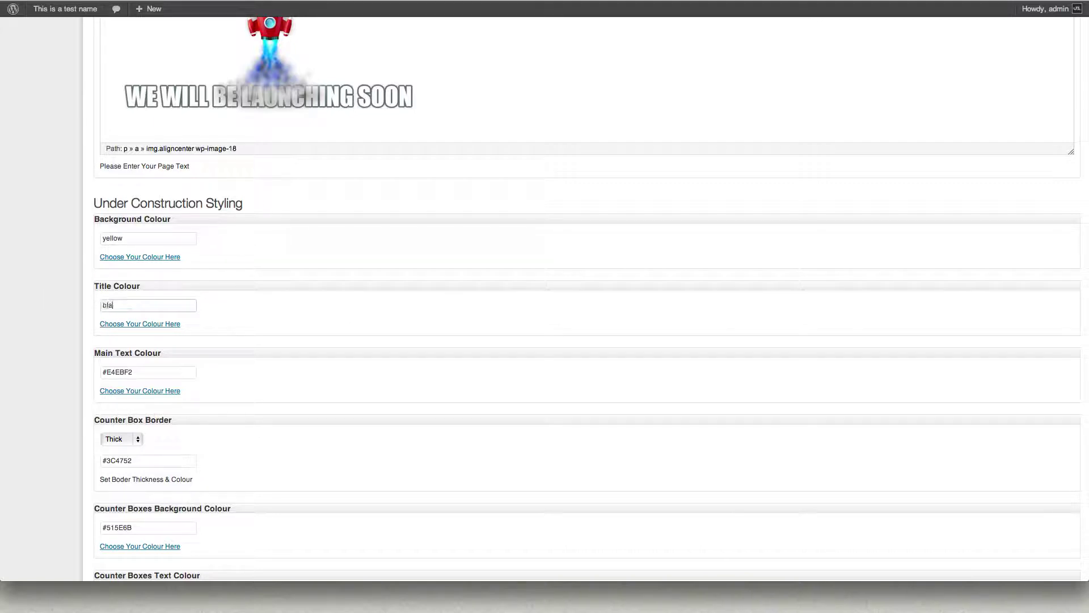
{"action": "type", "text": "ck"}
{"action": "left_click_drag", "start_coordinate": [152, 371], "coordinate": [68, 373]}
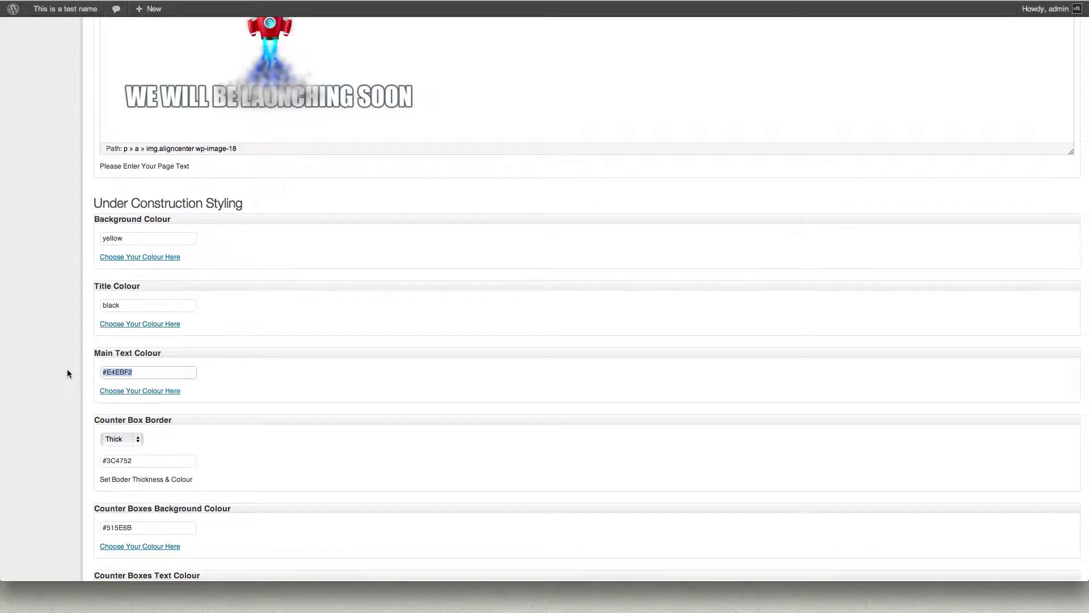
{"action": "key", "text": "BackSpace"}
{"action": "type", "text": "black"}
{"action": "scroll", "coordinate": [249, 346], "scroll_direction": "down", "scroll_amount": 5}
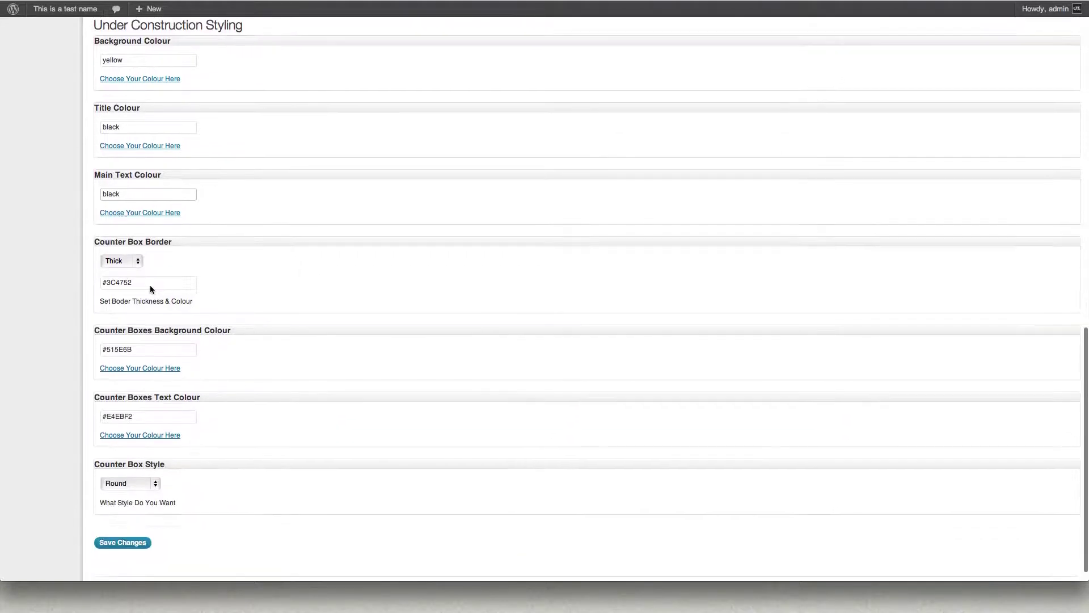
- Keep the border Thick, make the counter box border black and its background white
{"action": "left_click", "coordinate": [128, 255]}
{"action": "left_click", "coordinate": [128, 254]}
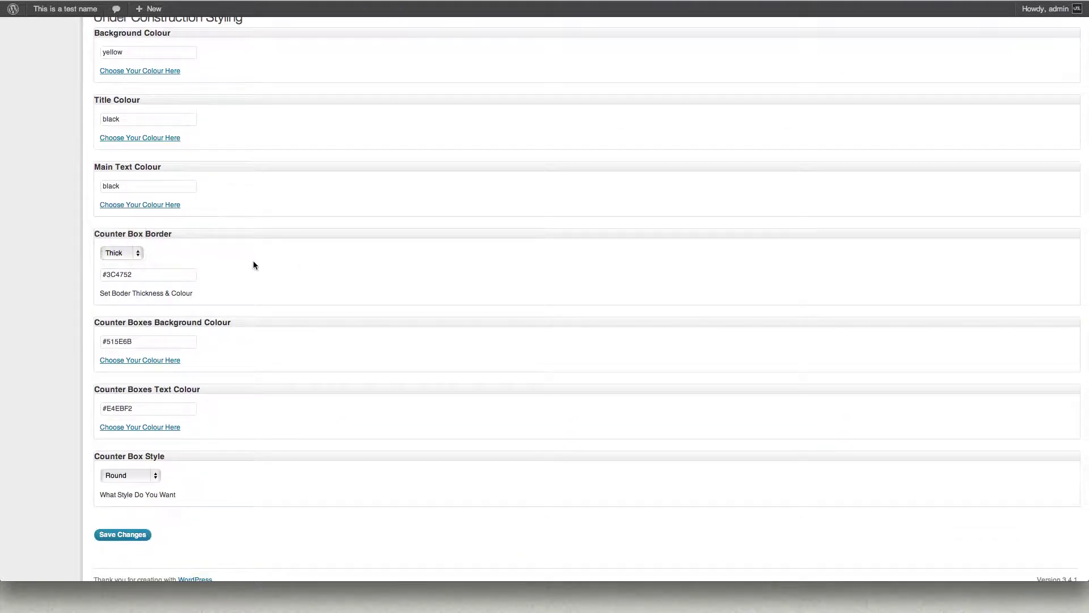
{"action": "left_click_drag", "start_coordinate": [163, 273], "coordinate": [71, 275]}
{"action": "type", "text": "black"}
{"action": "scroll", "coordinate": [169, 366], "scroll_direction": "down", "scroll_amount": 1}
{"action": "double_click", "coordinate": [161, 331]}
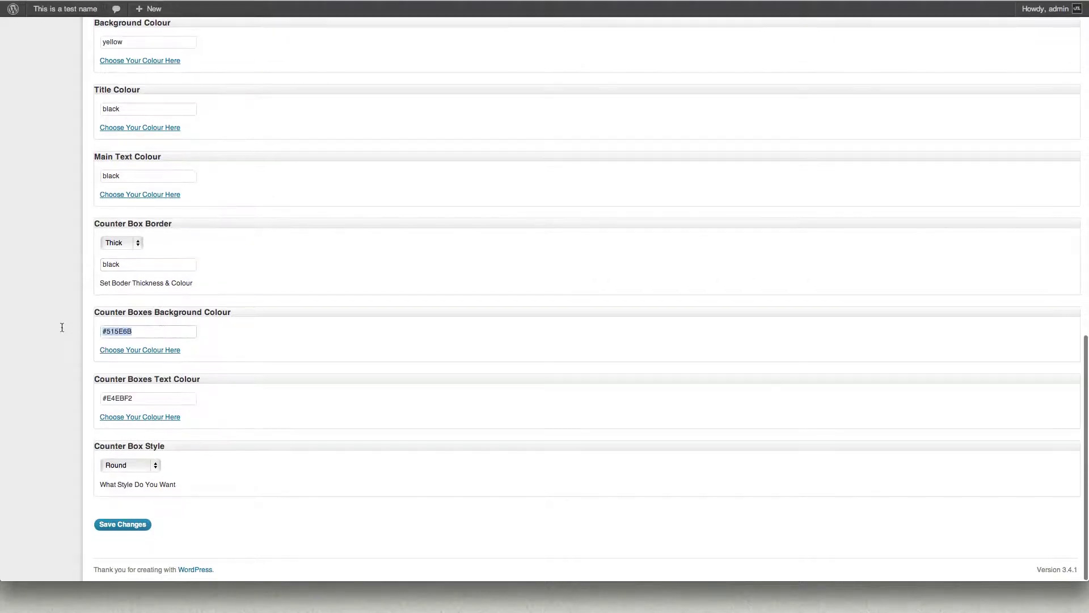
{"action": "type", "text": "white"}
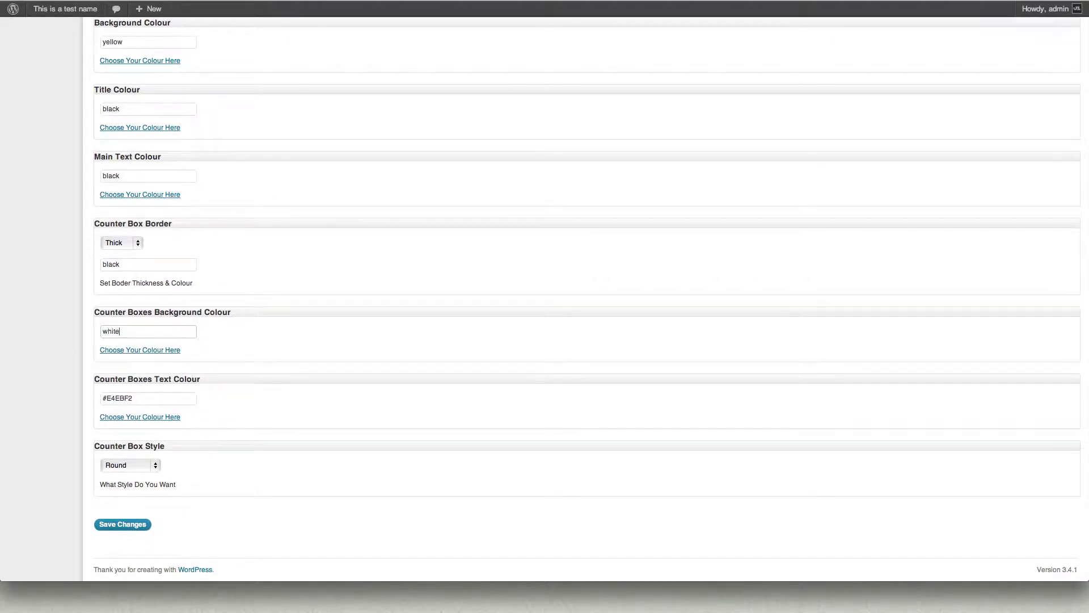
- Set the counter text colour to #424242 and save the changes
{"action": "left_click_drag", "start_coordinate": [149, 398], "coordinate": [31, 389]}
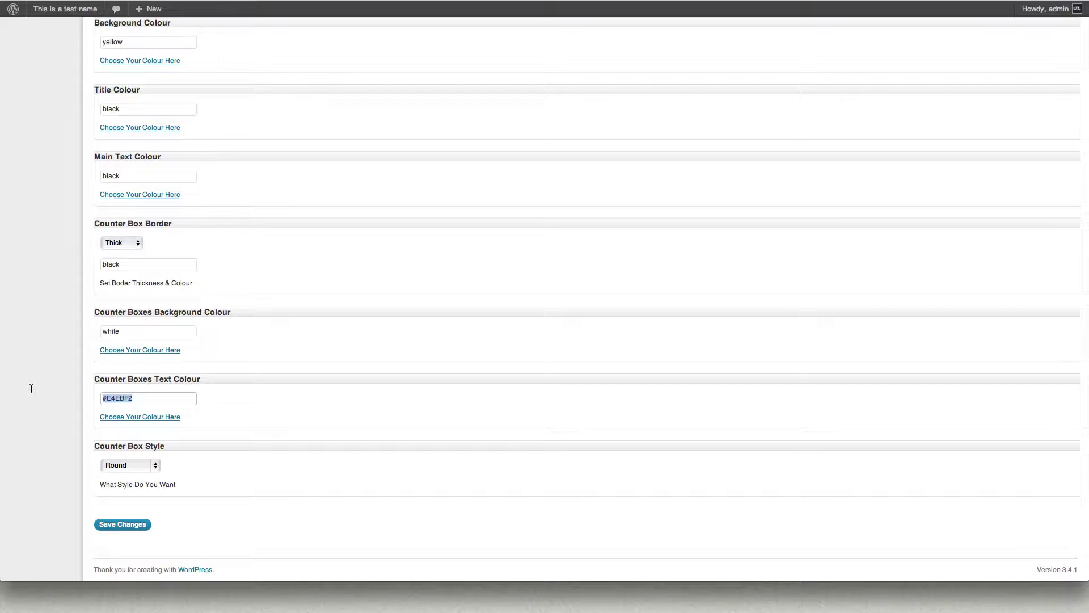
{"action": "type", "text": "£42"}
{"action": "key", "text": "BackSpace"}
{"action": "key", "text": "BackSpace"}
{"action": "key", "text": "BackSpace"}
{"action": "type", "text": "#"}
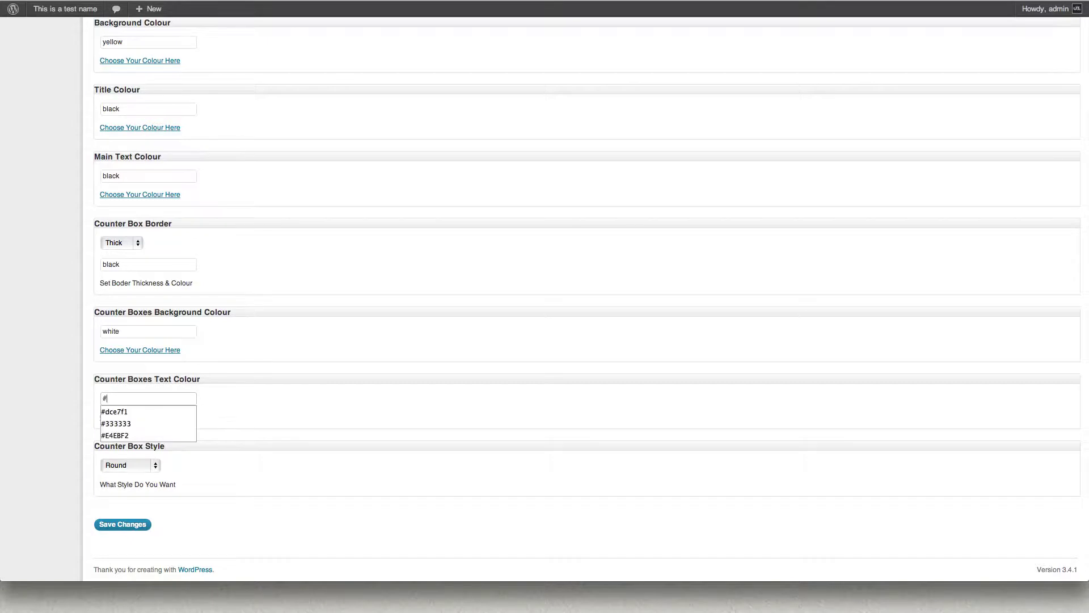
{"action": "type", "text": "424242"}
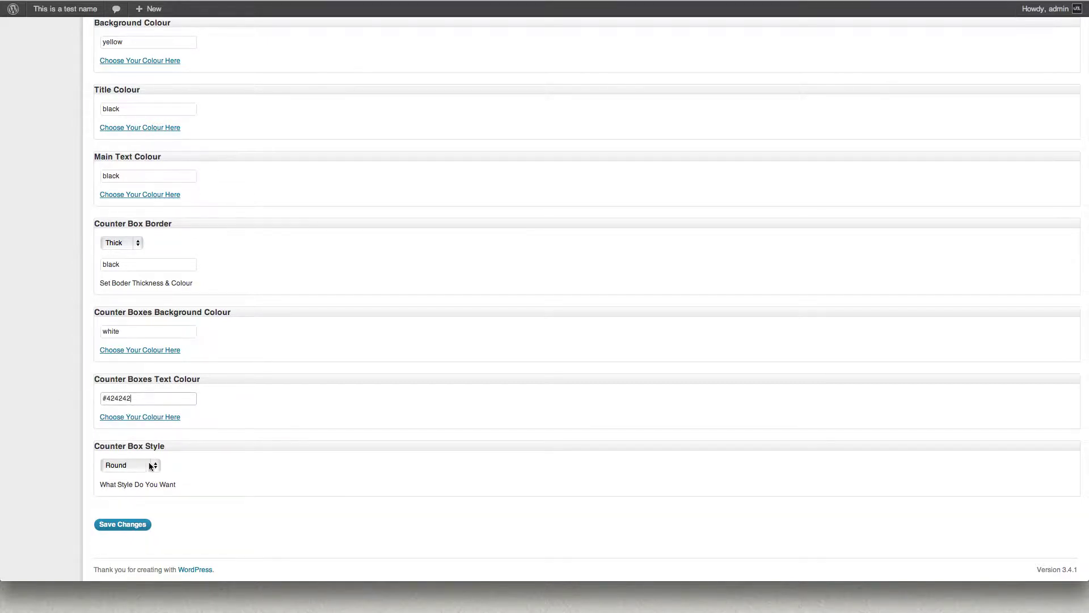
{"action": "left_click", "coordinate": [122, 523]}
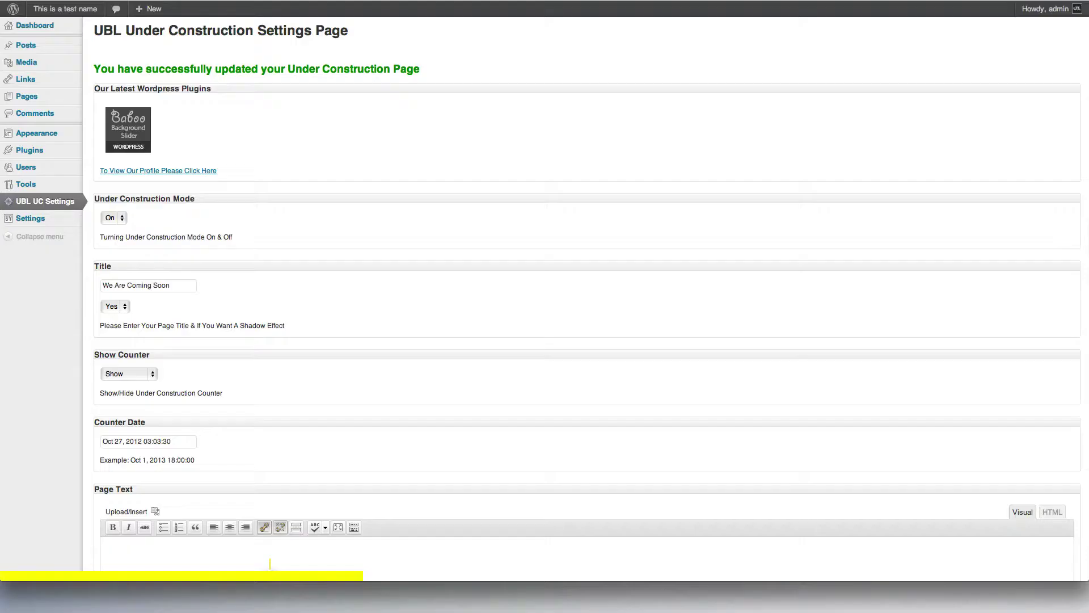
{"action": "scroll", "coordinate": [522, 156], "scroll_direction": "down", "scroll_amount": 10}
{"action": "scroll", "coordinate": [425, 340], "scroll_direction": "down", "scroll_amount": 5}
{"action": "scroll", "coordinate": [336, 439], "scroll_direction": "down", "scroll_amount": 5}
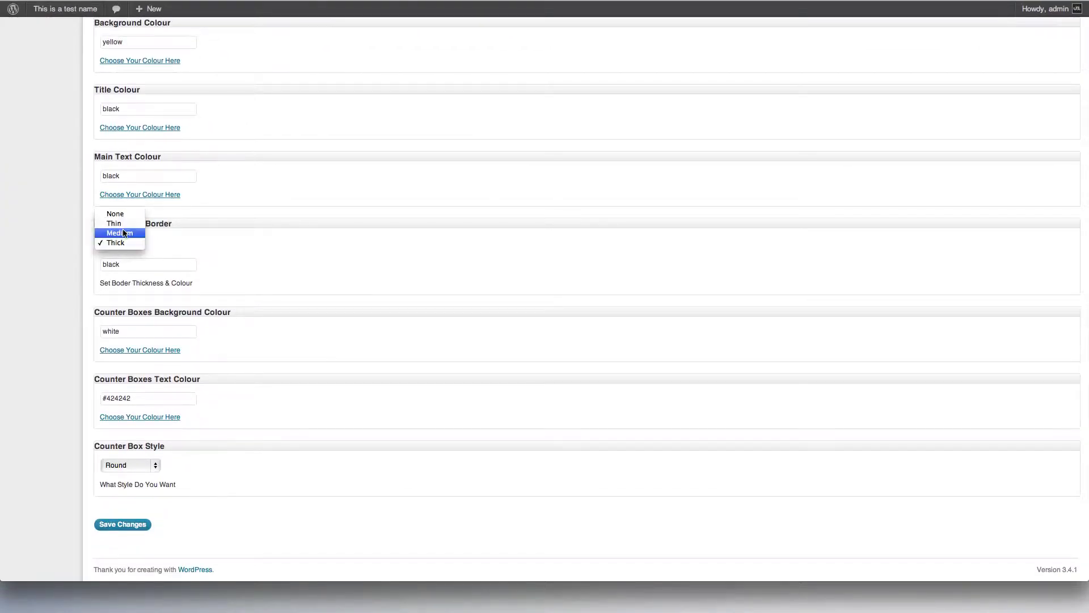
- Set Counter Box Border to Medium and Counter Box Style to Round Edges, then save
{"action": "left_click", "coordinate": [119, 233]}
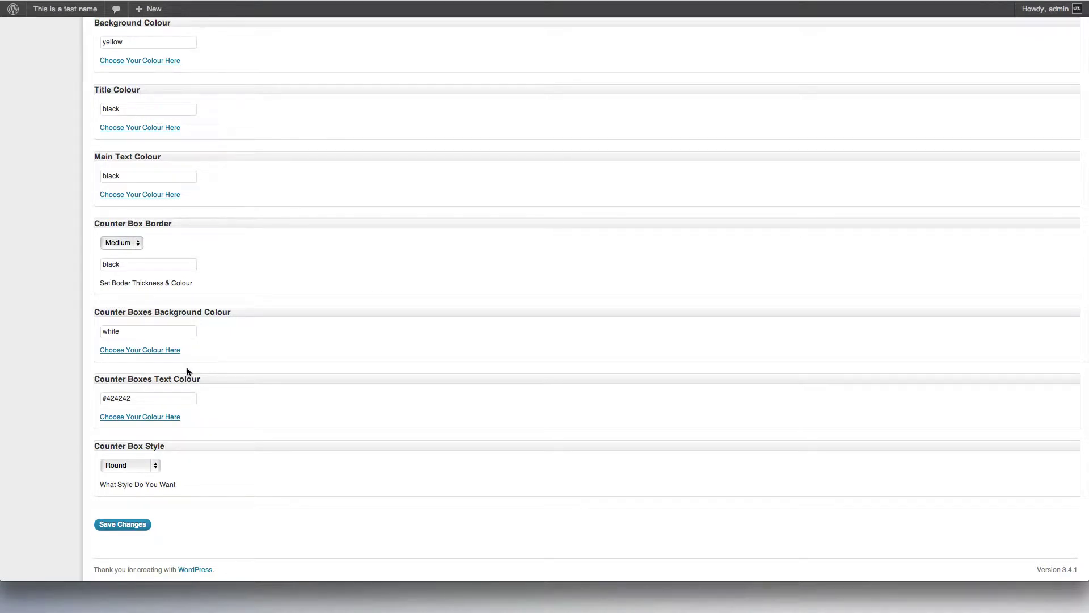
{"action": "left_click", "coordinate": [129, 465]}
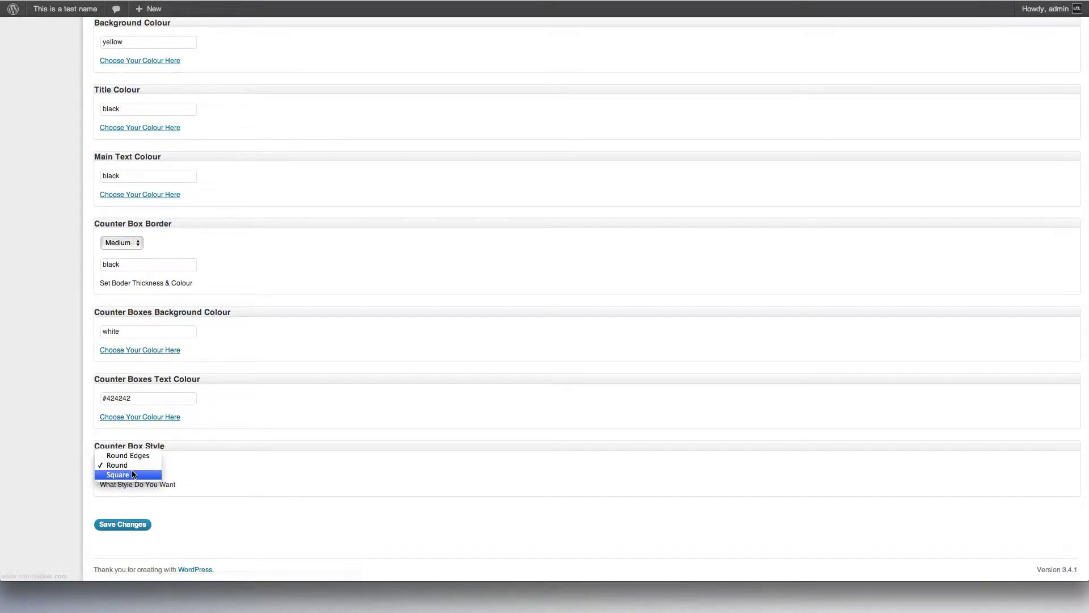
{"action": "left_click", "coordinate": [128, 455]}
{"action": "left_click", "coordinate": [131, 524]}
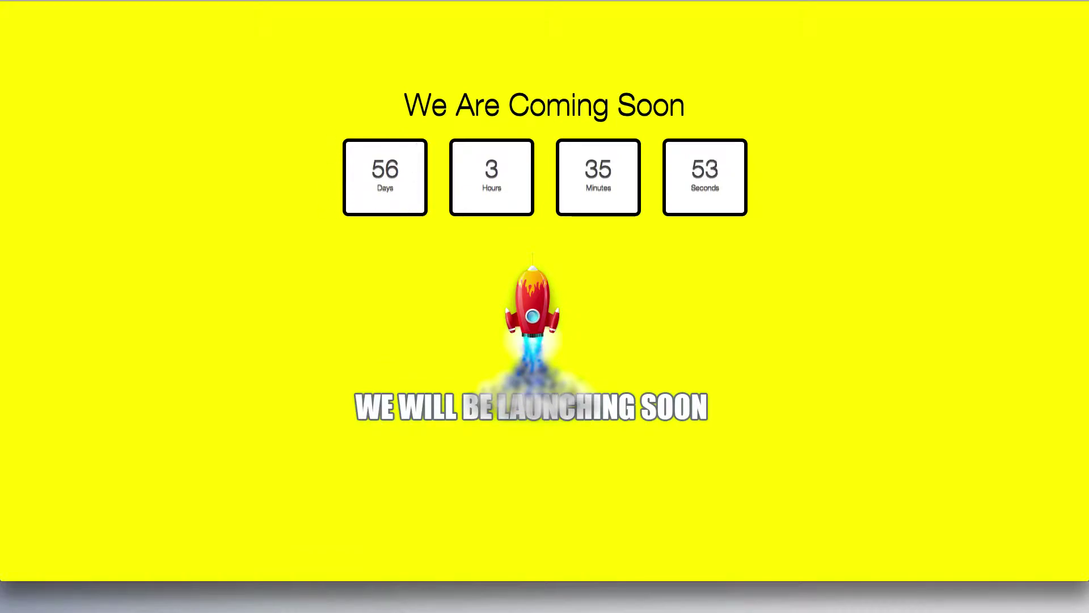
{"action": "scroll", "coordinate": [182, 290], "scroll_direction": "down", "scroll_amount": 5}
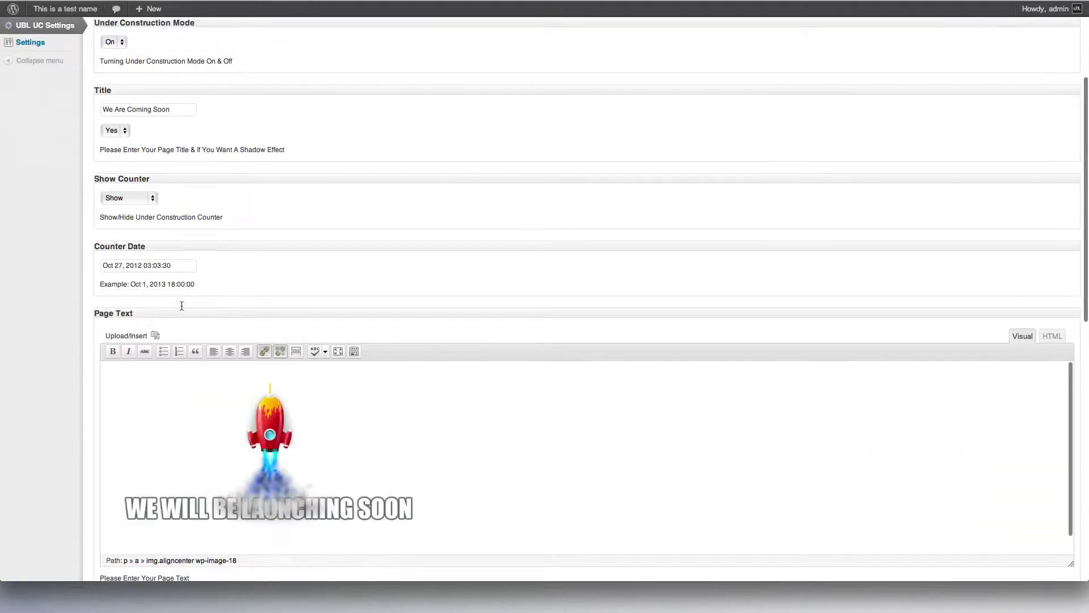
{"action": "scroll", "coordinate": [181, 305], "scroll_direction": "down", "scroll_amount": 5}
{"action": "scroll", "coordinate": [181, 305], "scroll_direction": "down", "scroll_amount": 3}
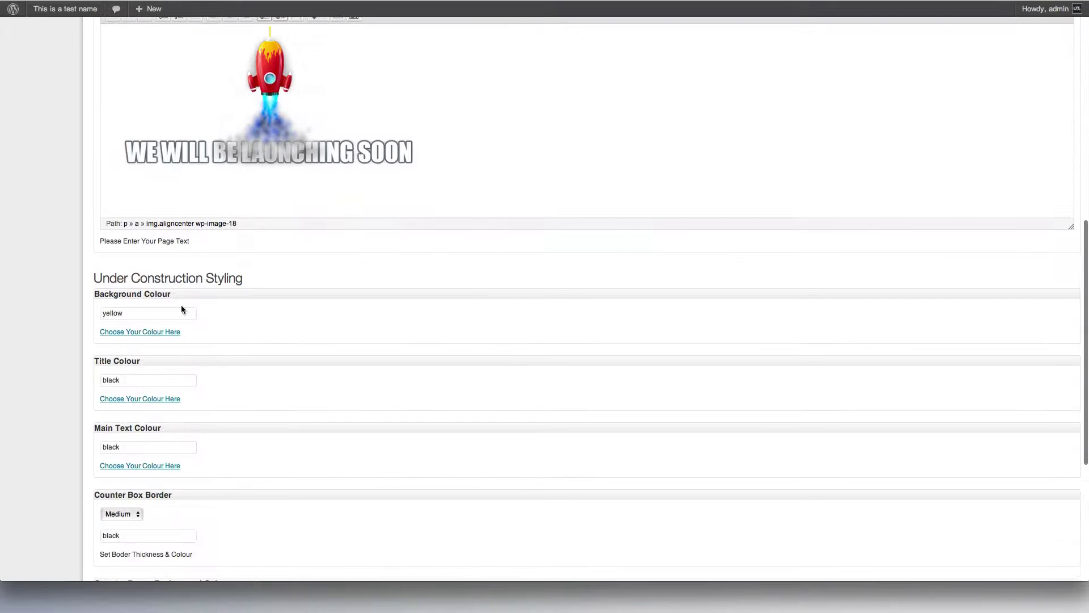
{"action": "scroll", "coordinate": [181, 305], "scroll_direction": "down", "scroll_amount": 5}
{"action": "scroll", "coordinate": [182, 305], "scroll_direction": "down", "scroll_amount": 2}
- Set Counter Box Border to Thin and Counter Box Style to Square, then save
{"action": "left_click", "coordinate": [122, 286]}
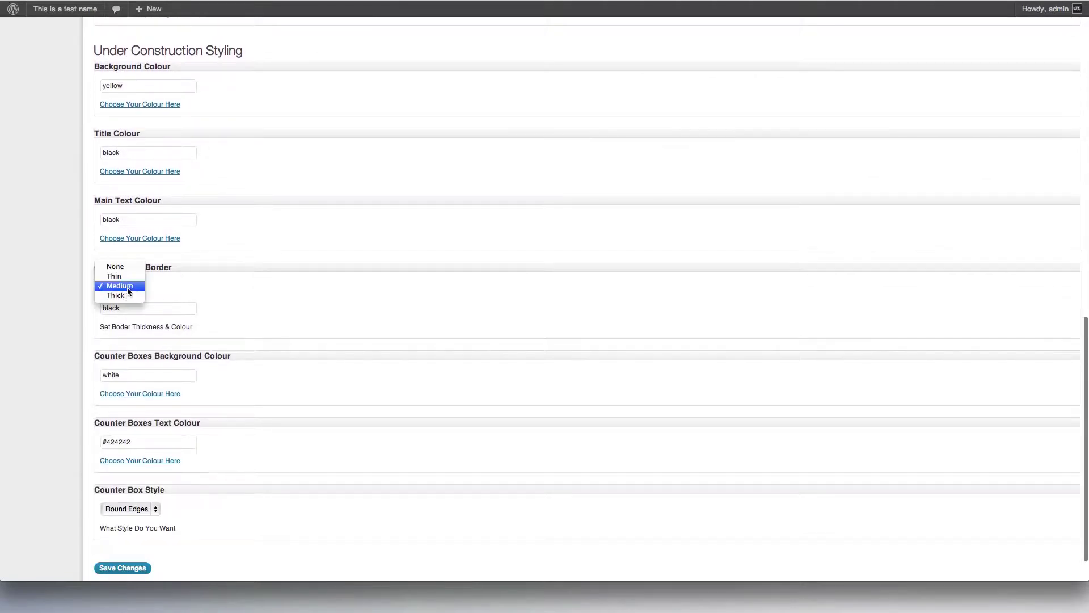
{"action": "left_click", "coordinate": [115, 276]}
{"action": "scroll", "coordinate": [134, 294], "scroll_direction": "down", "scroll_amount": 3}
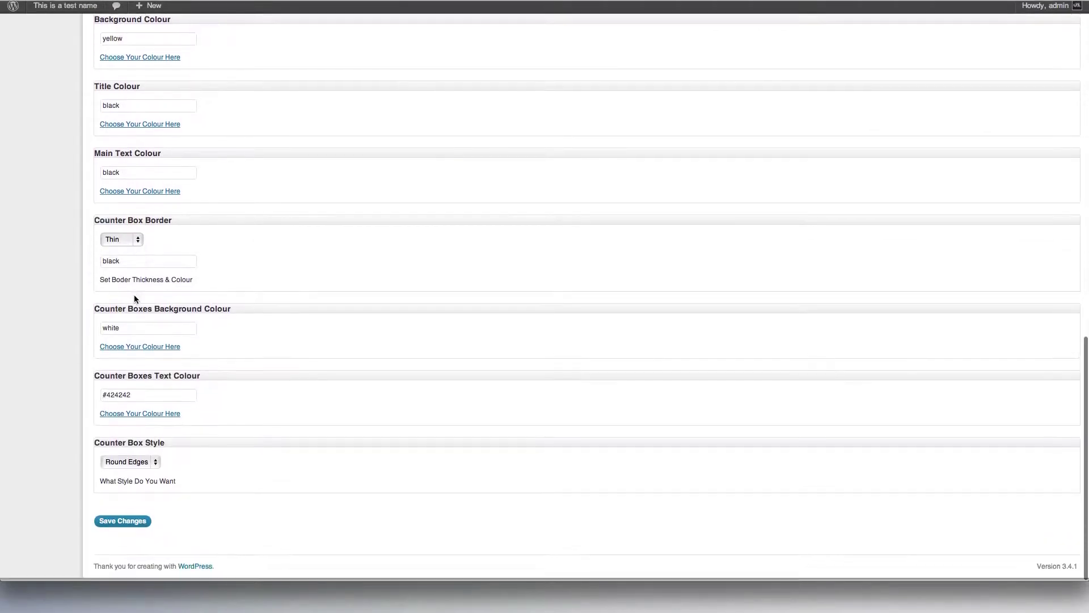
{"action": "left_click", "coordinate": [130, 465]}
{"action": "left_click", "coordinate": [129, 482]}
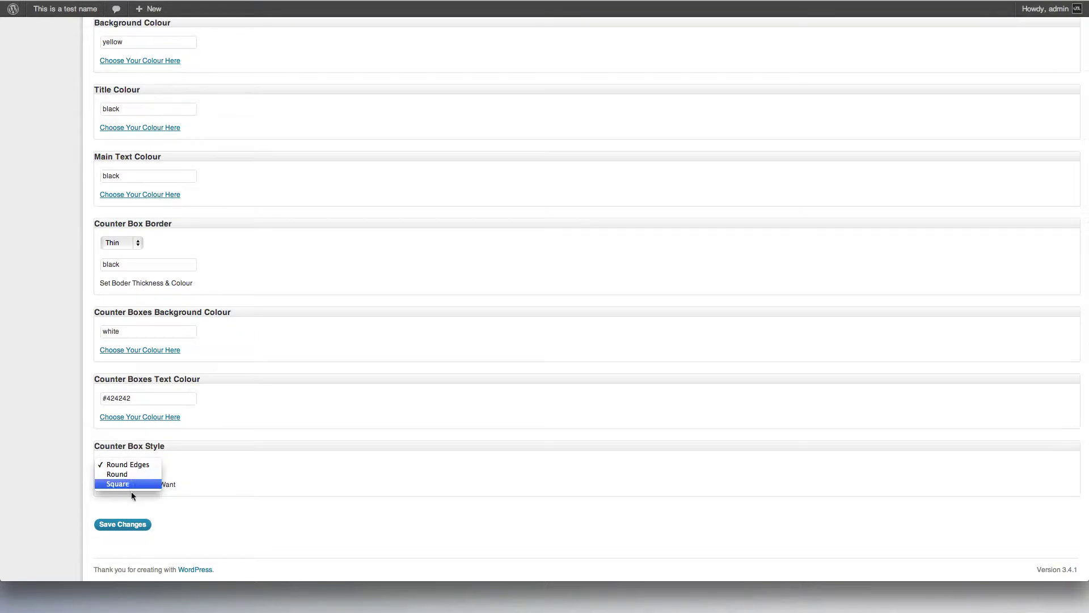
{"action": "left_click", "coordinate": [132, 526]}
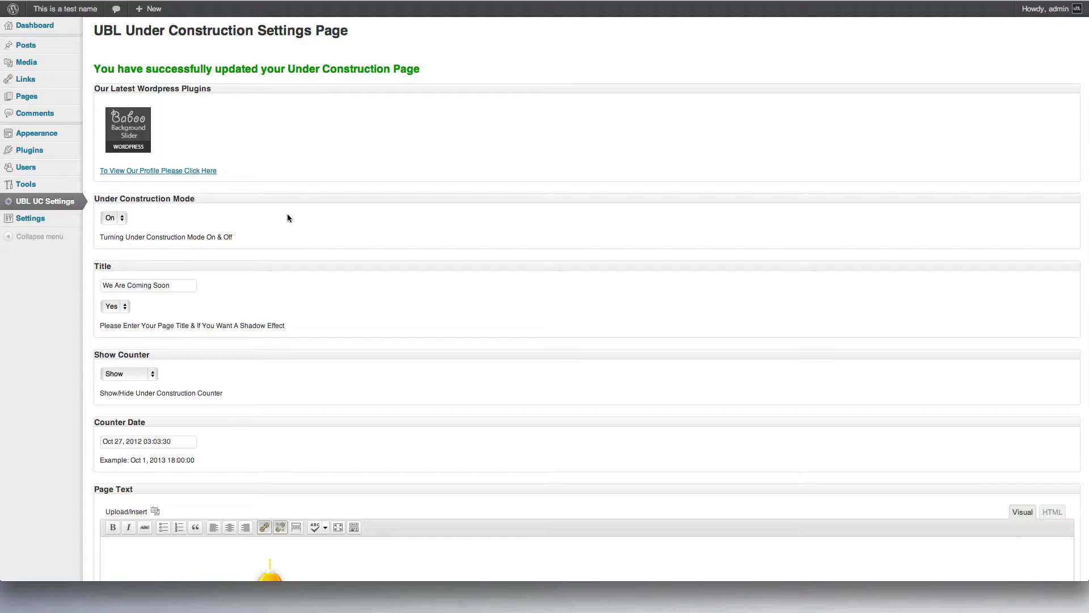
{"action": "scroll", "coordinate": [200, 236], "scroll_direction": "down", "scroll_amount": 3}
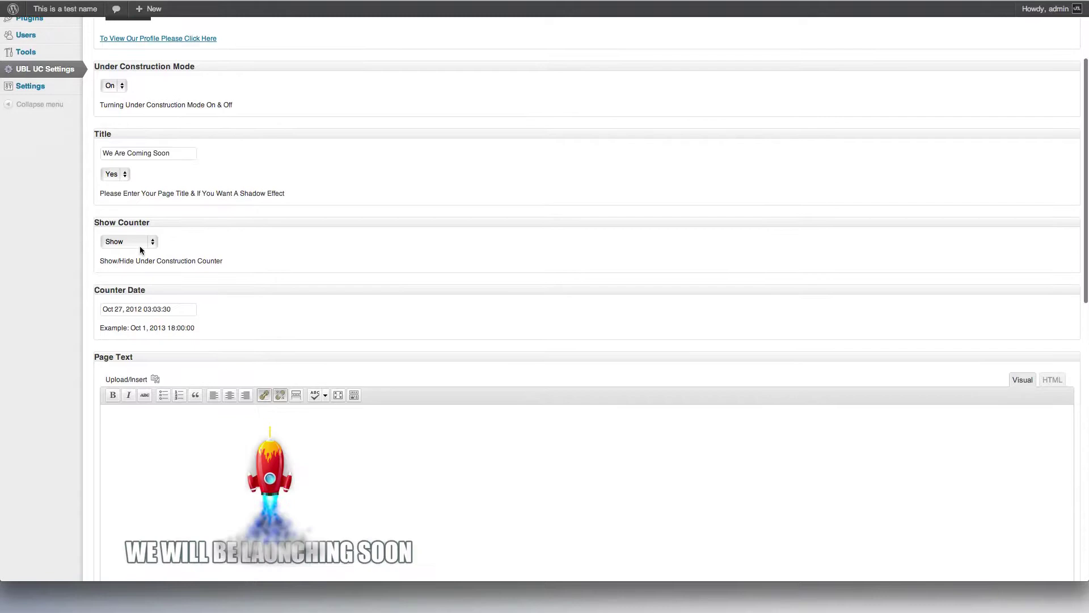
- Set the Show Counter option to Not Showing so the countdown is hidden
{"action": "left_click", "coordinate": [127, 241]}
{"action": "left_click", "coordinate": [127, 232]}
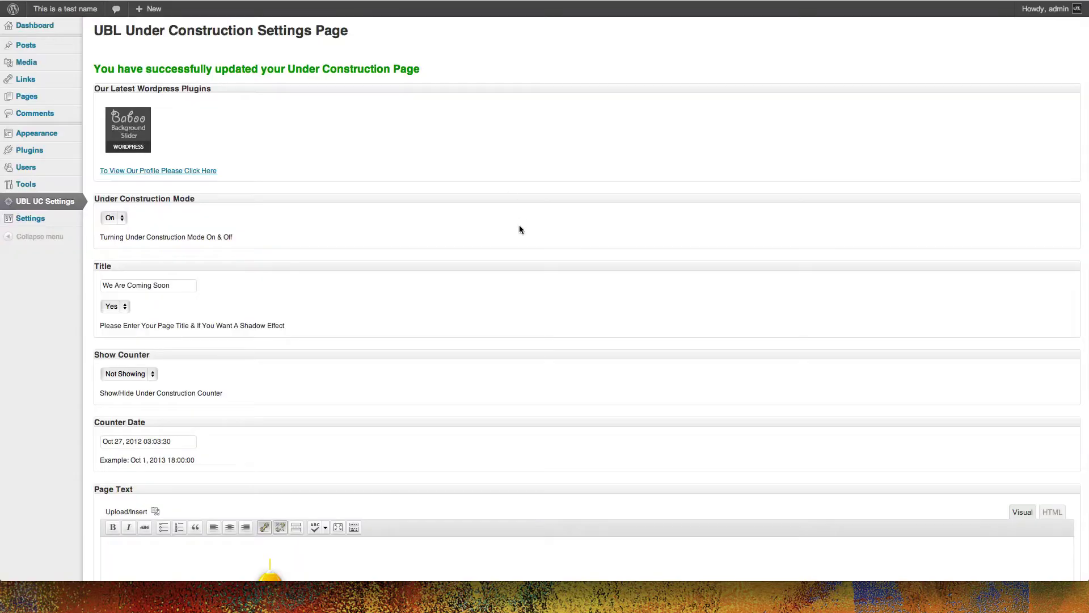
{"action": "scroll", "coordinate": [519, 224], "scroll_direction": "down", "scroll_amount": 5}
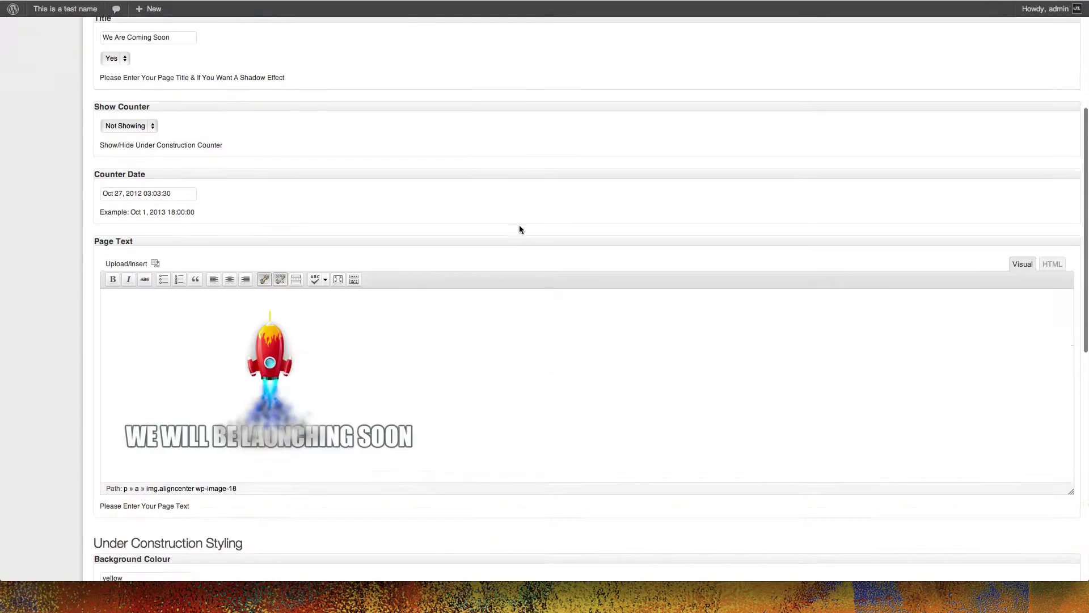
{"action": "scroll", "coordinate": [520, 225], "scroll_direction": "down", "scroll_amount": 5}
{"action": "scroll", "coordinate": [519, 225], "scroll_direction": "down", "scroll_amount": 5}
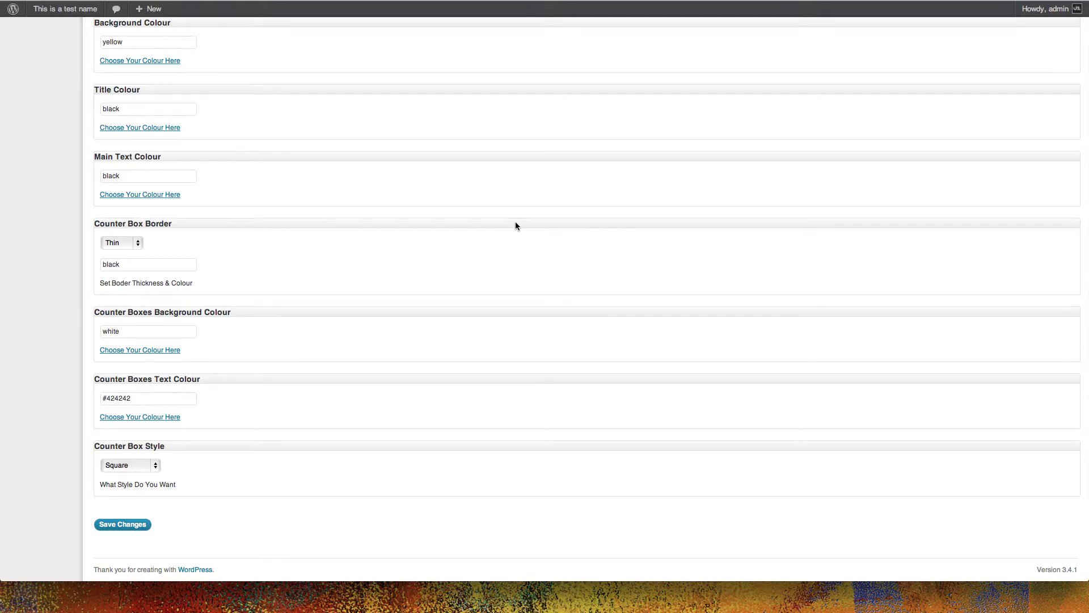
{"action": "scroll", "coordinate": [514, 222], "scroll_direction": "up", "scroll_amount": 3}
{"action": "scroll", "coordinate": [37, 286], "scroll_direction": "up", "scroll_amount": 5}
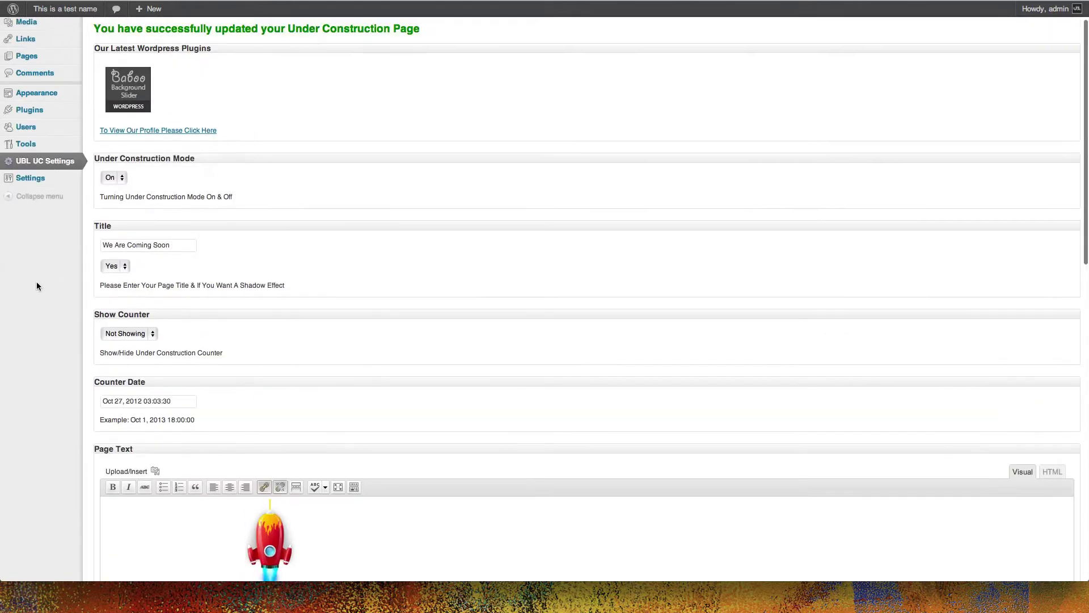
{"action": "scroll", "coordinate": [36, 286], "scroll_direction": "up", "scroll_amount": 1}
{"action": "scroll", "coordinate": [36, 286], "scroll_direction": "down", "scroll_amount": 1}
{"action": "scroll", "coordinate": [37, 286], "scroll_direction": "down", "scroll_amount": 4}
{"action": "scroll", "coordinate": [37, 287], "scroll_direction": "down", "scroll_amount": 2}
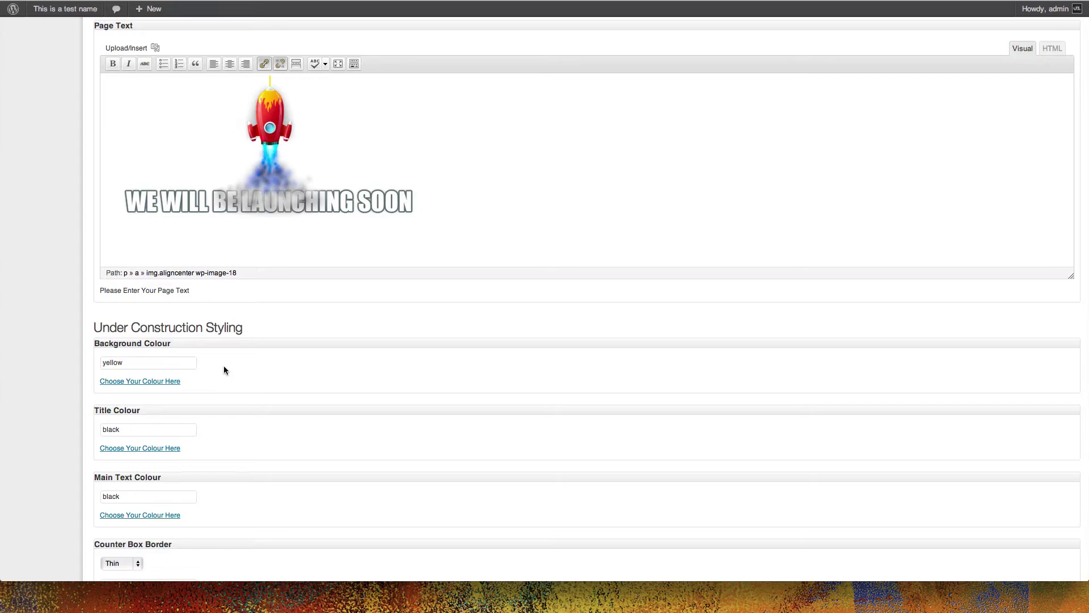
{"action": "scroll", "coordinate": [224, 370], "scroll_direction": "down", "scroll_amount": 5}
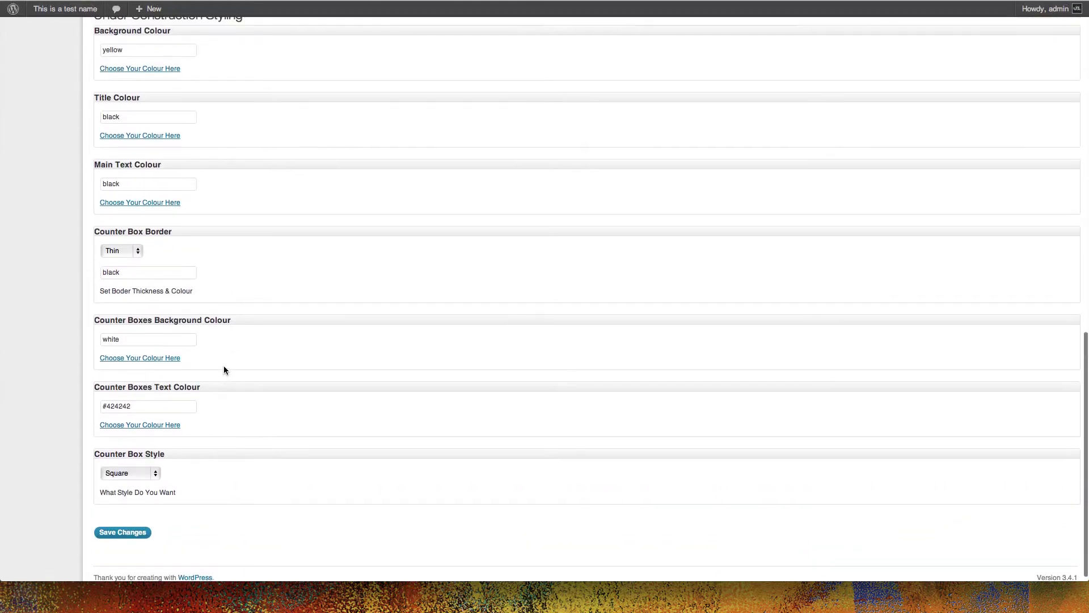
{"action": "scroll", "coordinate": [225, 370], "scroll_direction": "up", "scroll_amount": 4}
{"action": "scroll", "coordinate": [223, 369], "scroll_direction": "up", "scroll_amount": 4}
{"action": "scroll", "coordinate": [224, 370], "scroll_direction": "up", "scroll_amount": 2}
{"action": "left_click", "coordinate": [531, 352]}
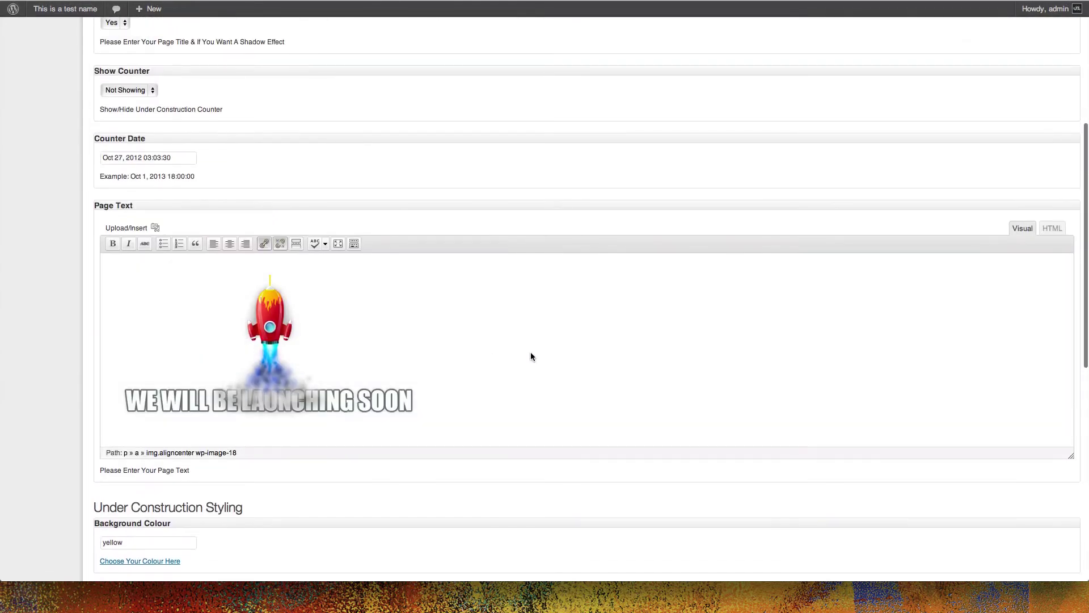
{"action": "scroll", "coordinate": [115, 232], "scroll_direction": "up", "scroll_amount": 5}
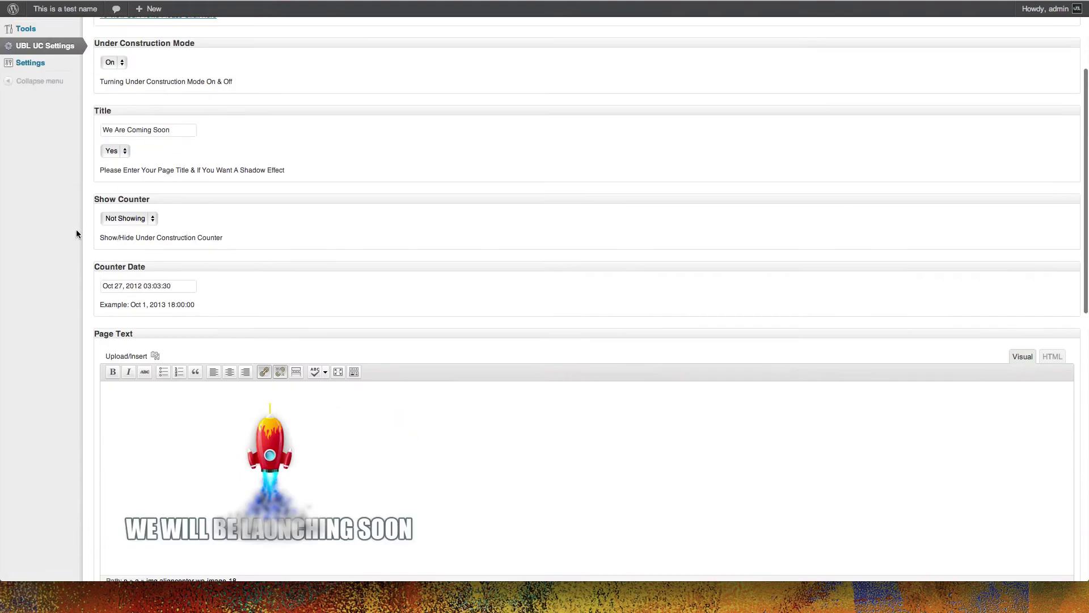
{"action": "scroll", "coordinate": [76, 230], "scroll_direction": "up", "scroll_amount": 5}
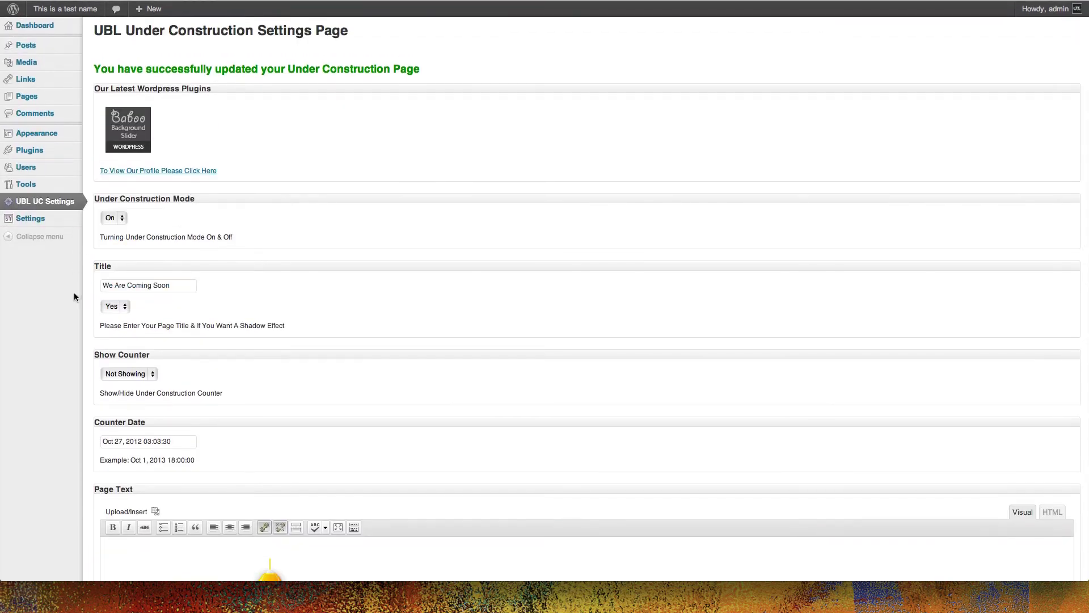